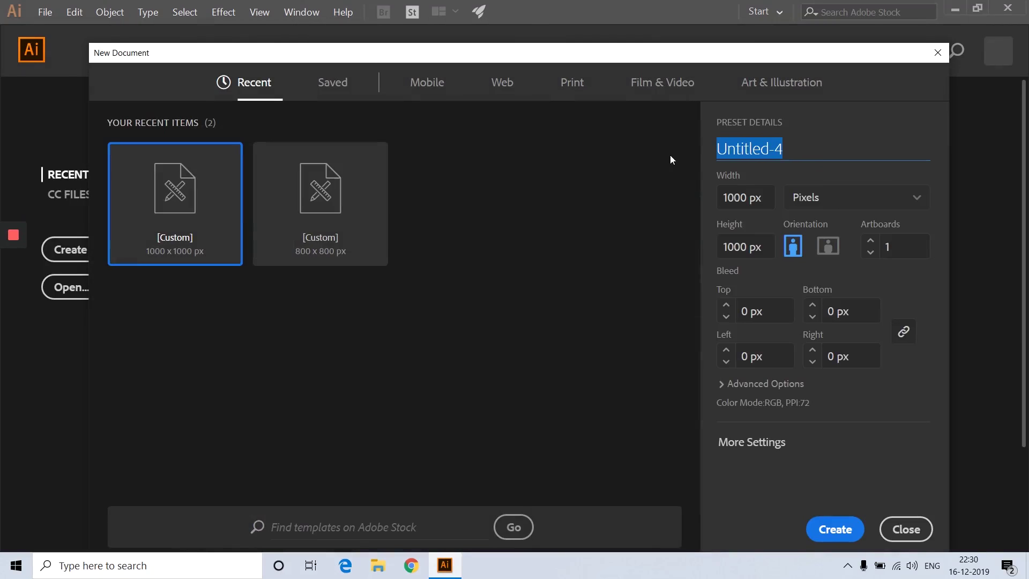
# - Create a new 1000 x 1000 px document named "Retro Style Text"
pyautogui.write('Te')
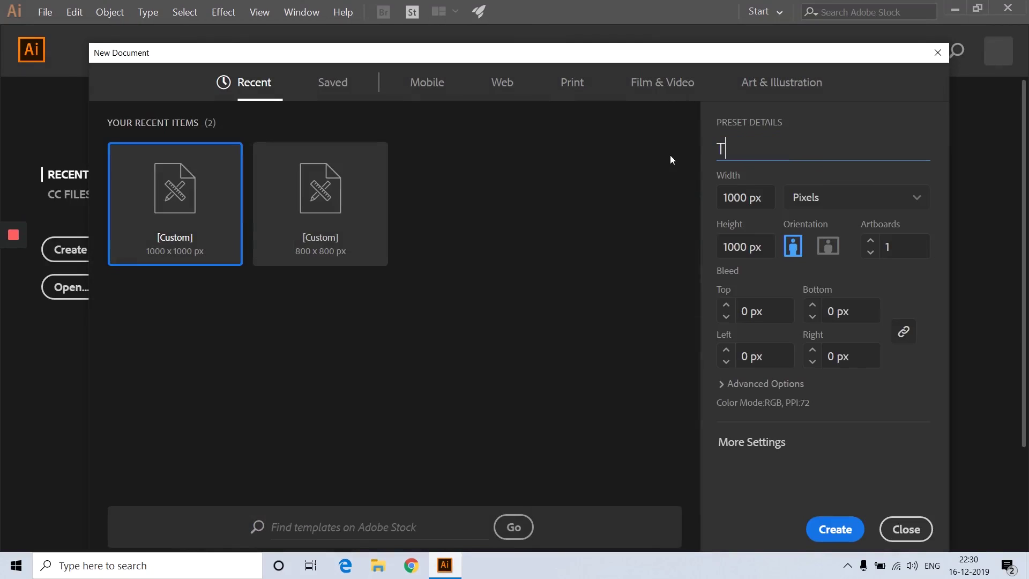
pyautogui.press('BackSpace')
pyautogui.press('BackSpace')
pyautogui.write('Retro Style Text')
pyautogui.press('Return')
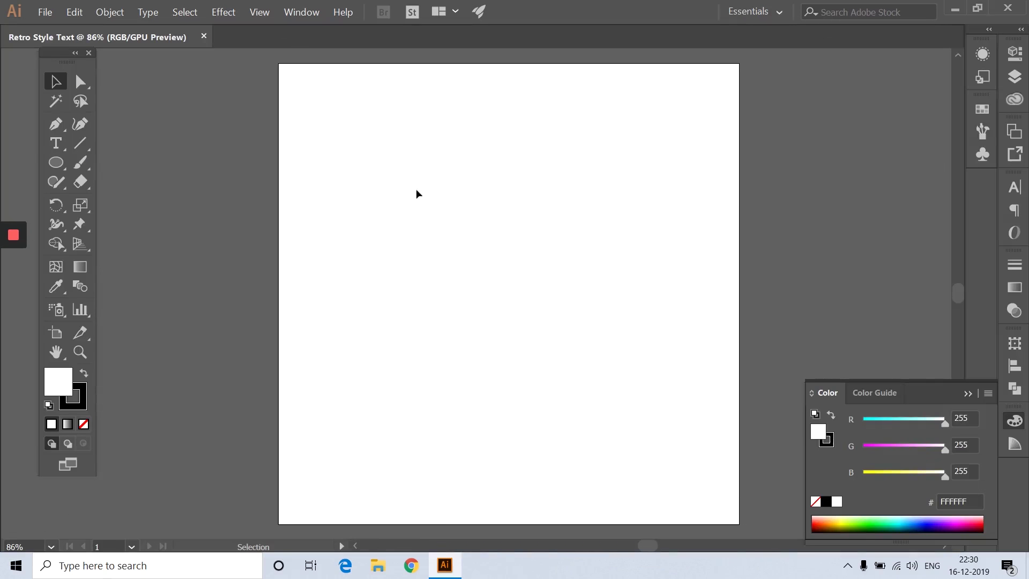
# - Resize the artboard to 1920 px wide and 1080 px high
pyautogui.click(1016, 422)
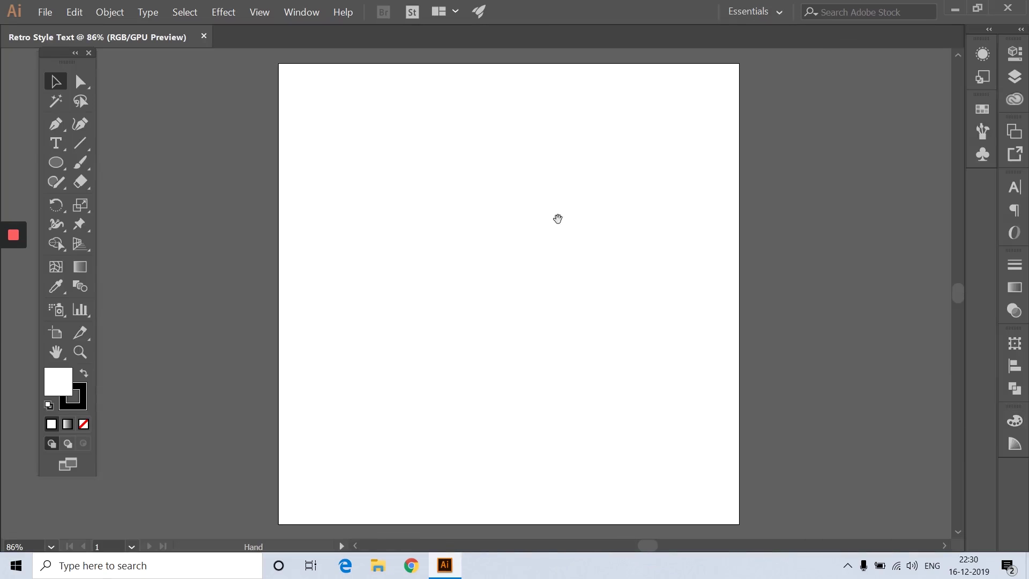
pyautogui.click(55, 332)
pyautogui.click(1015, 54)
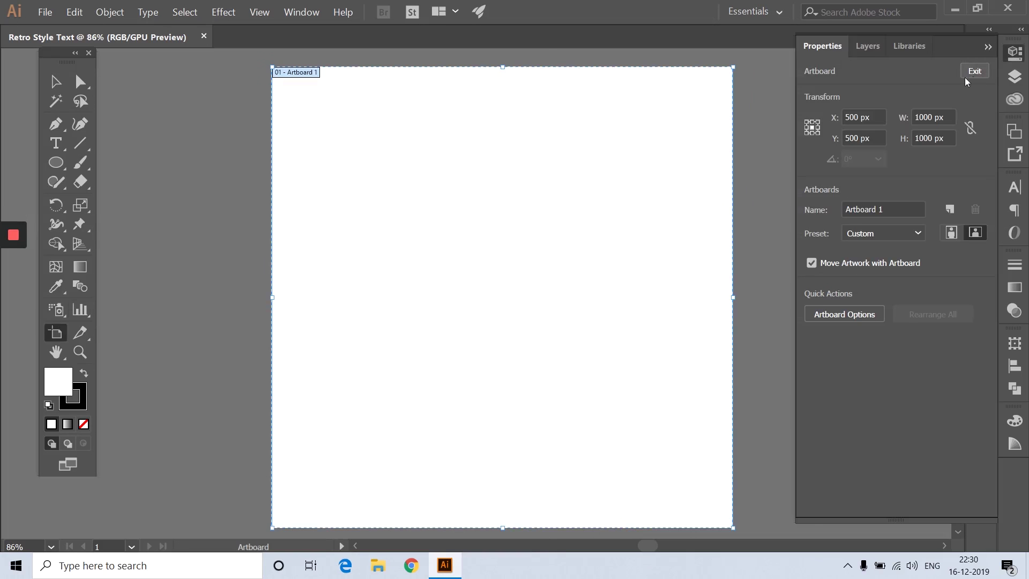
pyautogui.click(932, 117)
pyautogui.write('1920')
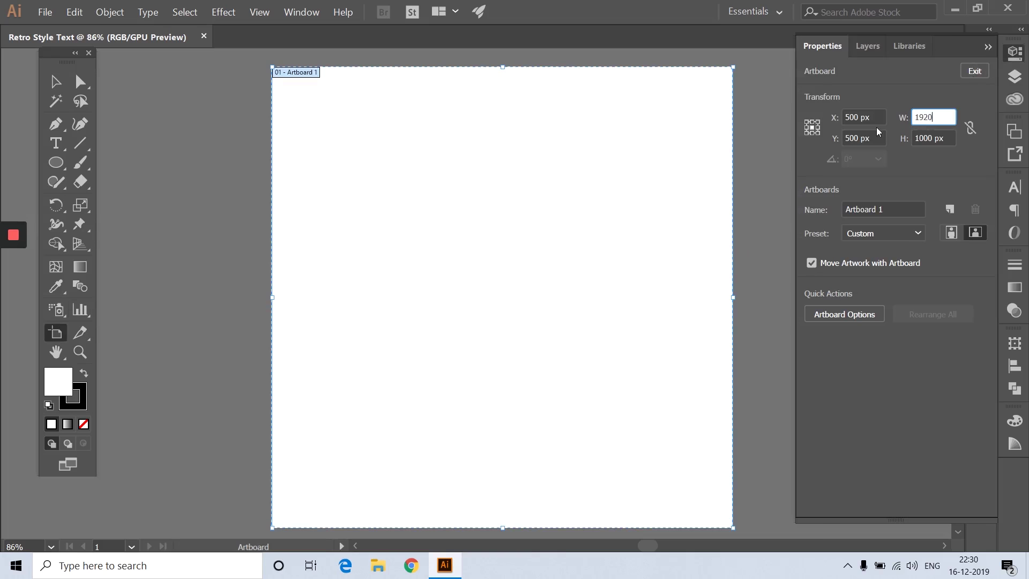
pyautogui.press('Tab')
pyautogui.write('1080')
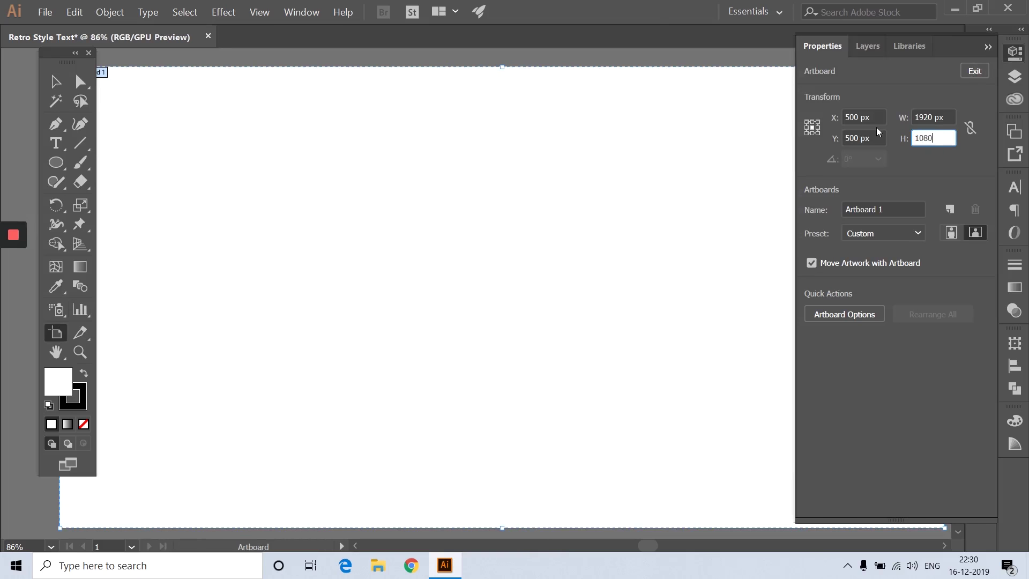
pyautogui.press('Return')
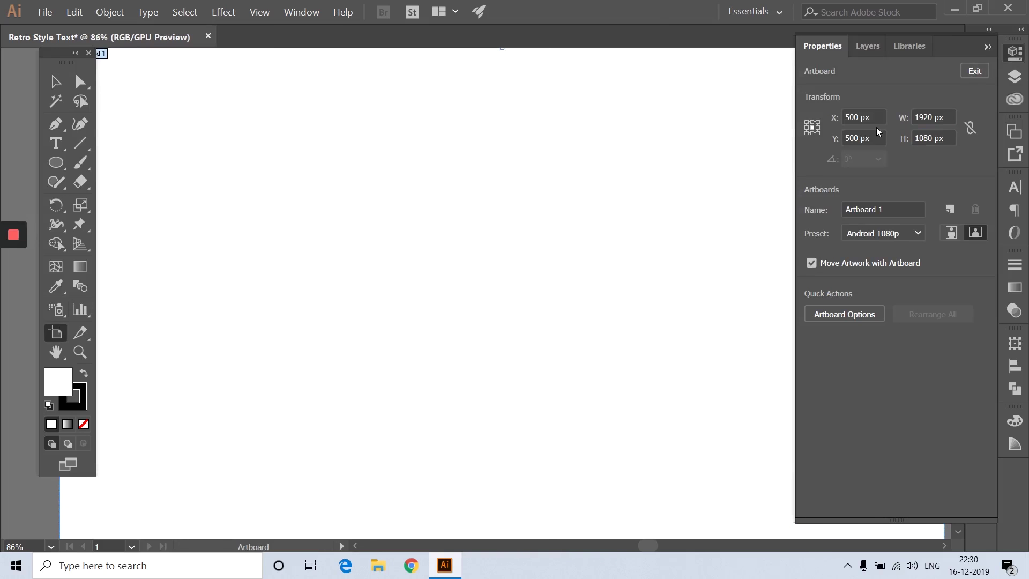
pyautogui.press('v')
pyautogui.scroll(-2, 502, 161)
pyautogui.moveTo(531, 178); pyautogui.dragTo(490, 224)
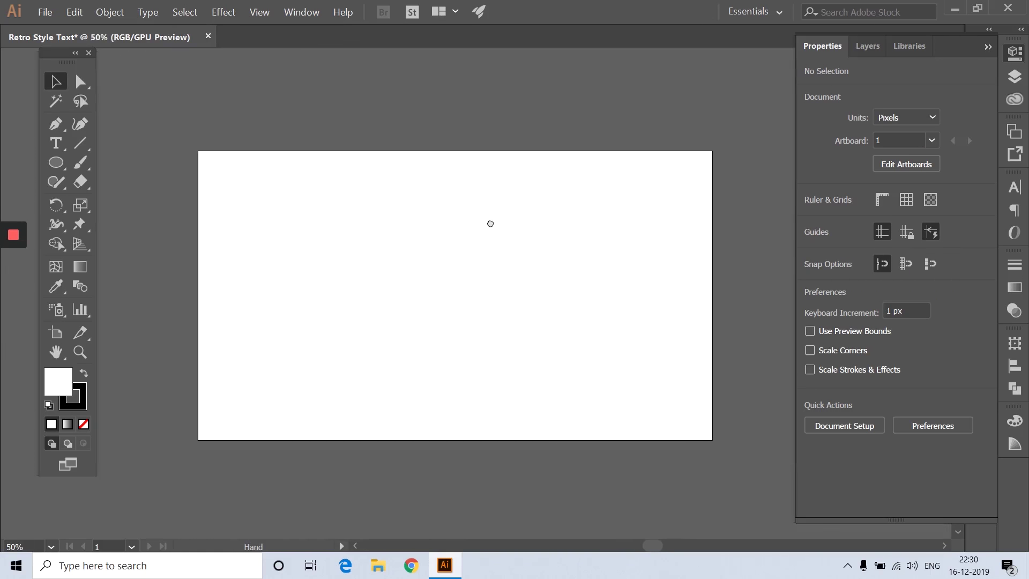
pyautogui.scroll(1, 528, 216)
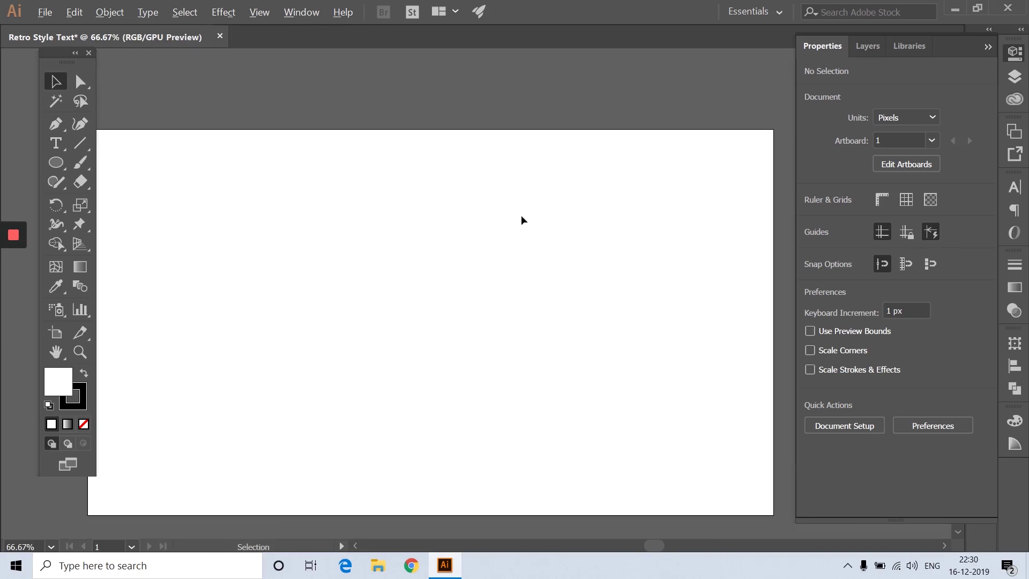
pyautogui.scroll(-1, 520, 220)
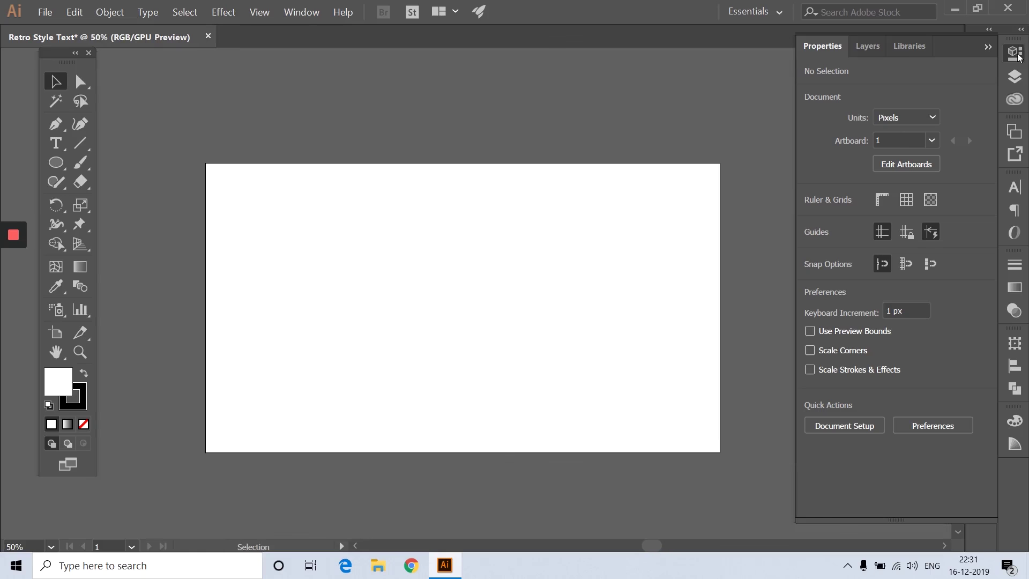
pyautogui.click(1018, 55)
# - Add the word "text" as point type near the middle of the artboard and scale it up to a large headline size
pyautogui.click(62, 147)
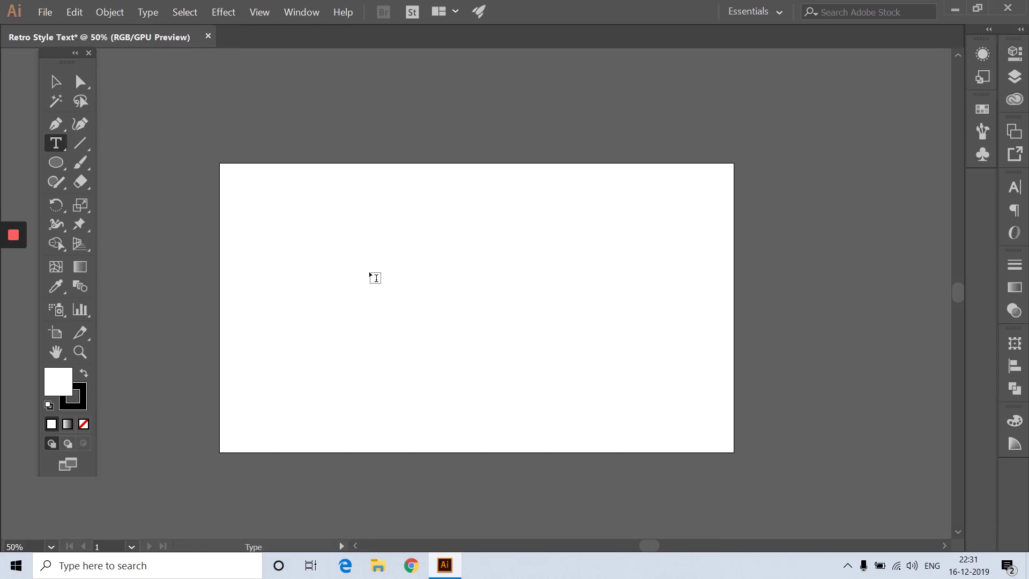
pyautogui.click(434, 284)
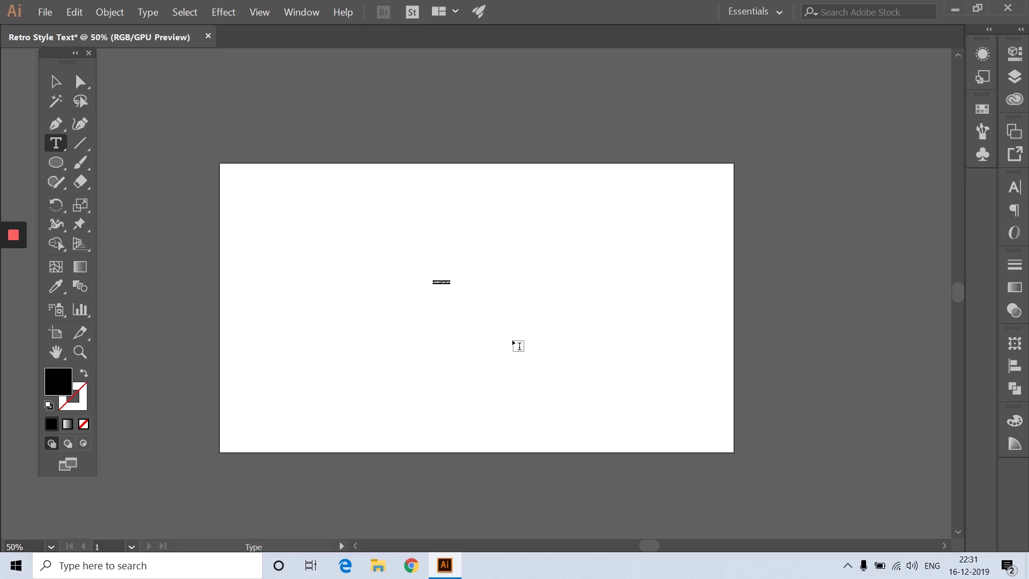
pyautogui.press('BackSpace')
pyautogui.press('Escape')
pyautogui.moveTo(443, 289); pyautogui.dragTo(523, 343)
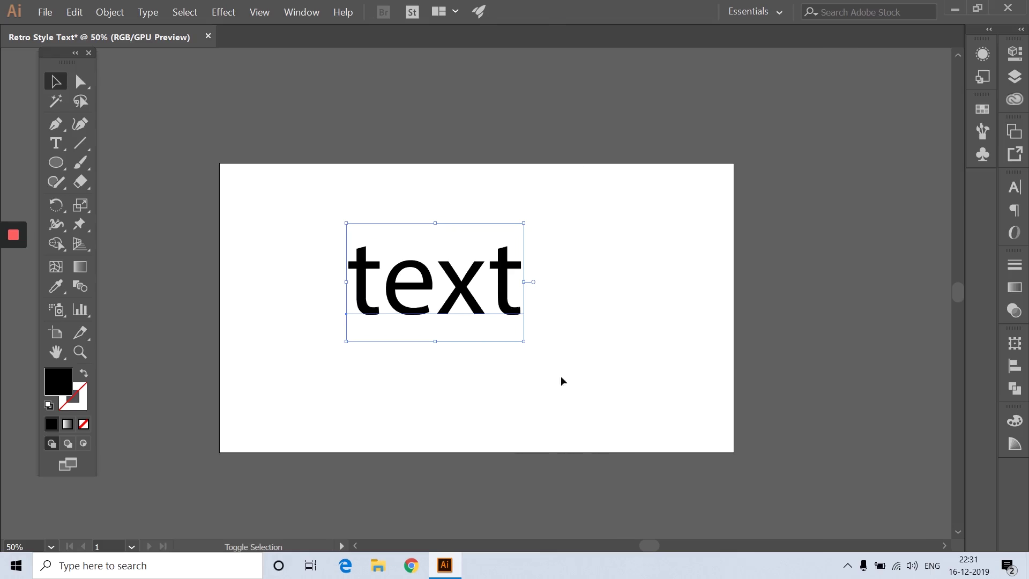
# - Set the text to all caps and change its font to Montserrat ExtraBold
pyautogui.click(1013, 193)
pyautogui.click(827, 343)
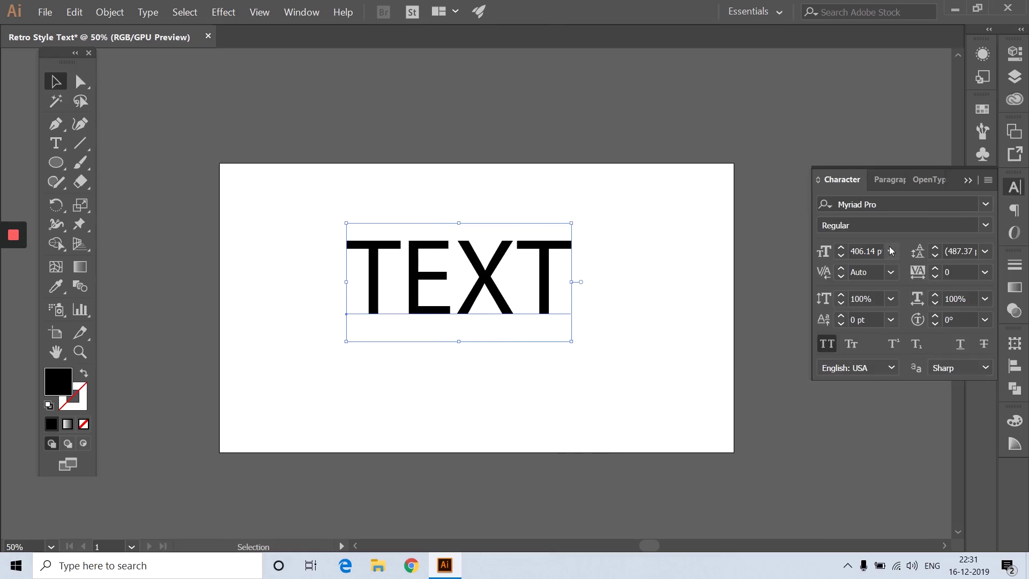
pyautogui.click(893, 202)
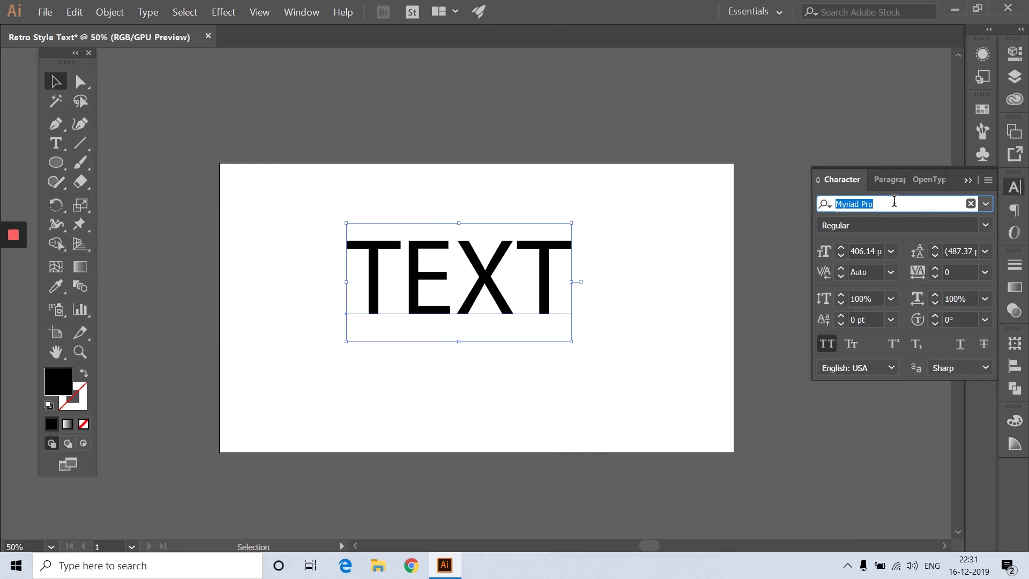
pyautogui.write('mont')
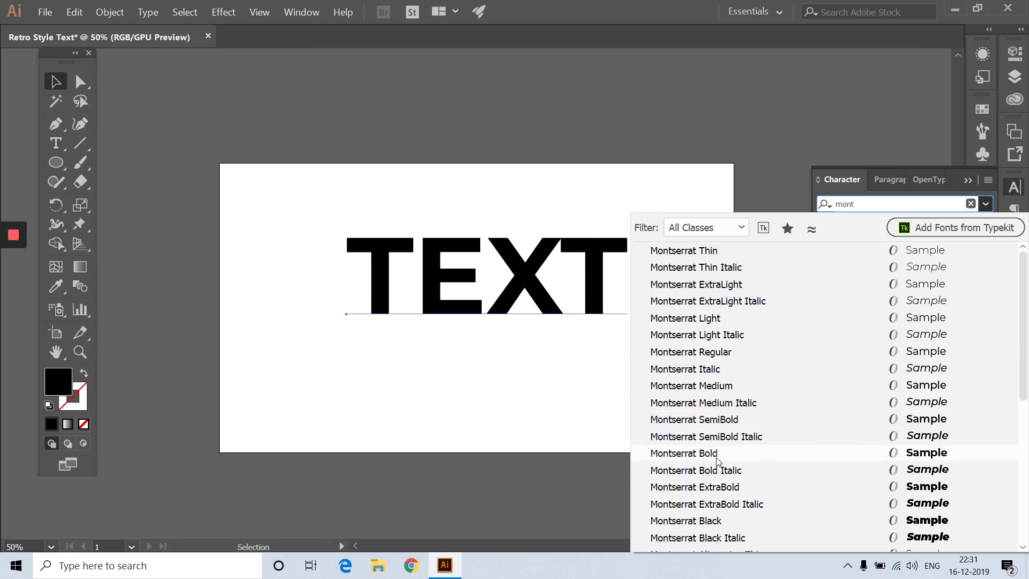
pyautogui.click(716, 488)
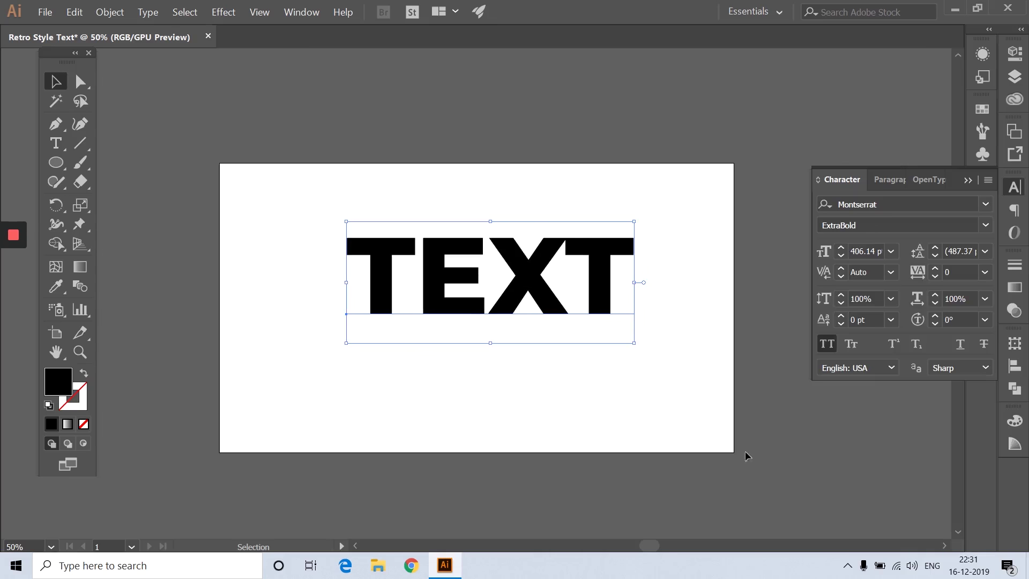
# - Increase the tracking of the word TEXT to 19
pyautogui.click(935, 268)
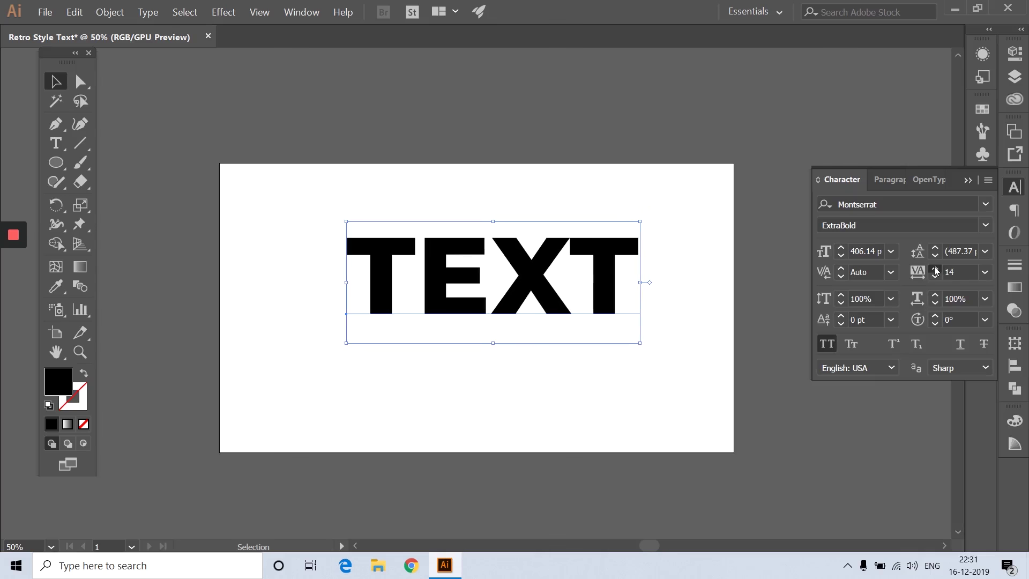
pyautogui.press('space')
pyautogui.moveTo(563, 302); pyautogui.dragTo(544, 315)
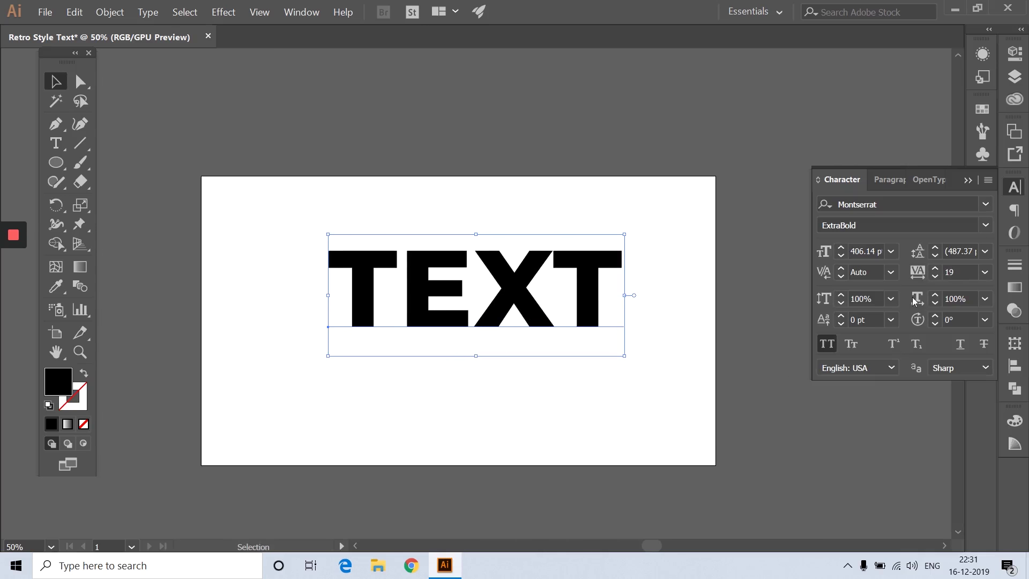
# - Centre the text horizontally and vertically on the artboard, and enlarge it proportionally from its centre
pyautogui.click(1014, 365)
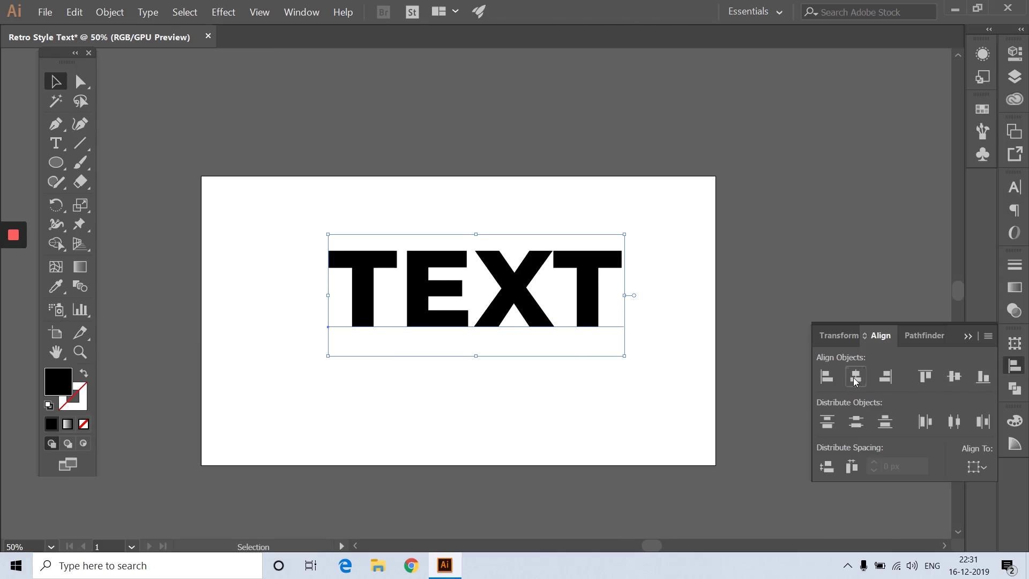
pyautogui.click(977, 466)
pyautogui.click(950, 512)
pyautogui.click(954, 377)
pyautogui.click(856, 376)
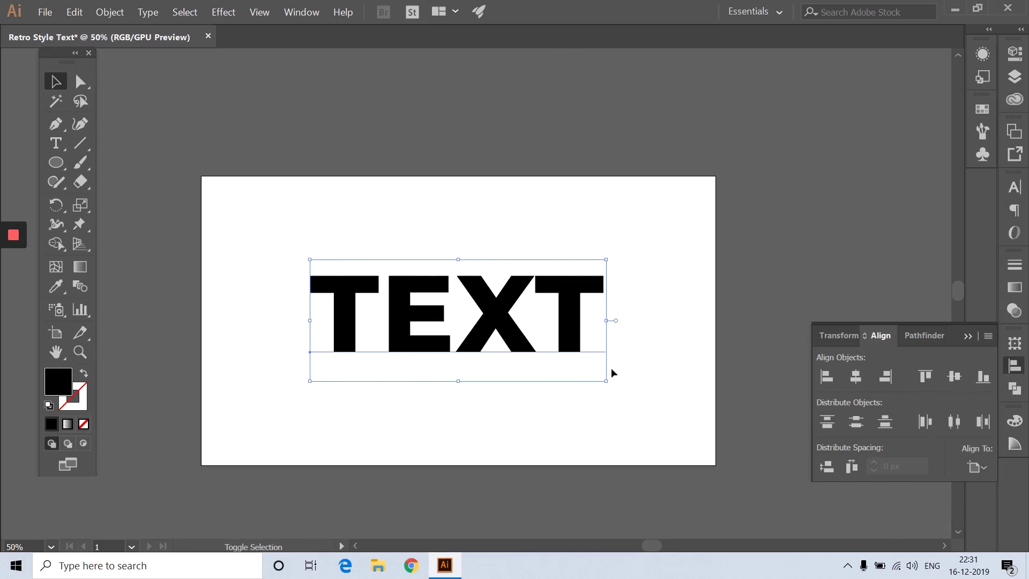
pyautogui.moveTo(605, 382); pyautogui.dragTo(649, 414)
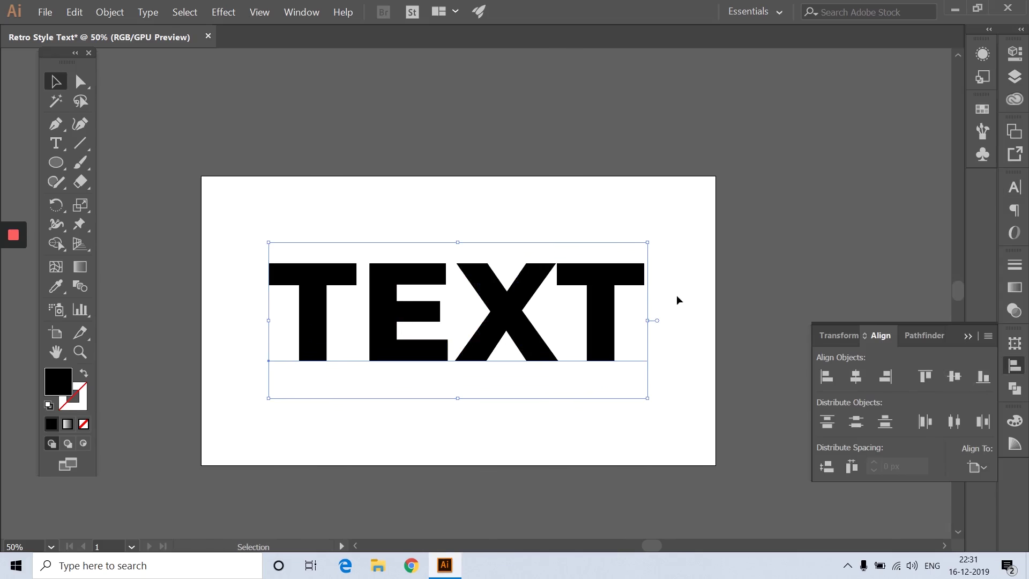
pyautogui.click(677, 299)
# - Expand the text's object and fill into shapes and ungroup them into separate letters
pyautogui.click(608, 294)
pyautogui.click(110, 11)
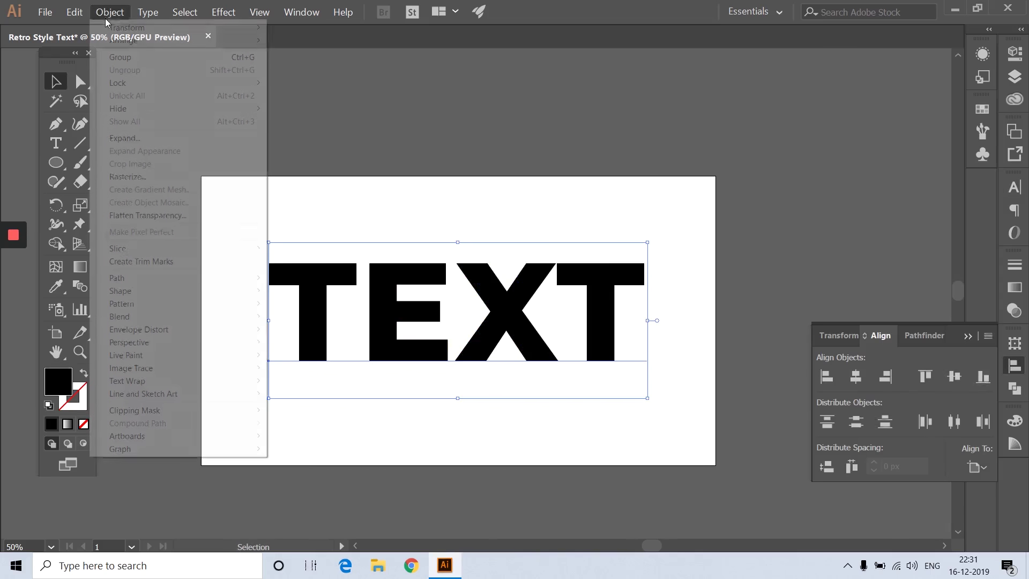
pyautogui.click(238, 137)
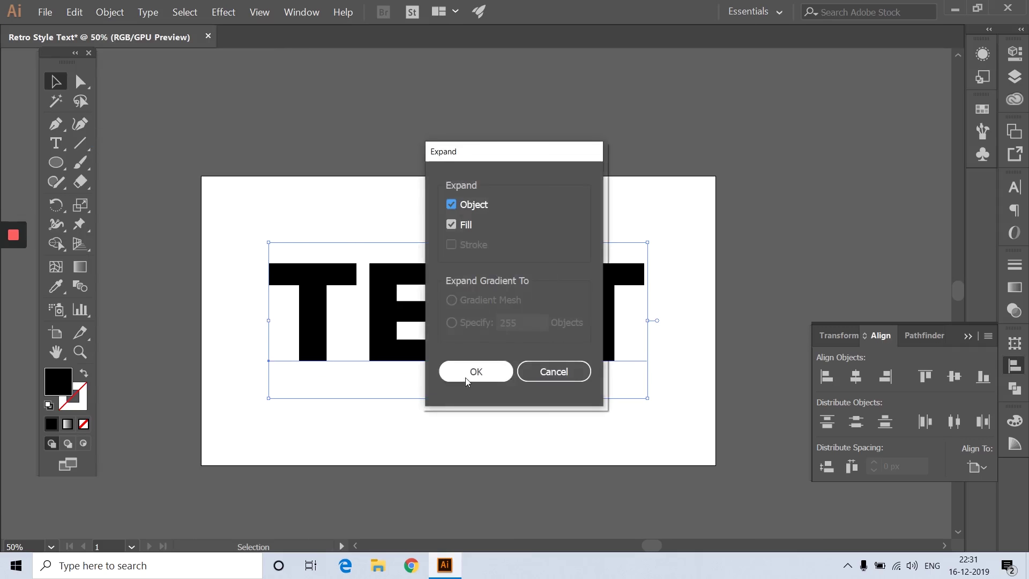
pyautogui.click(468, 376)
pyautogui.rightClick(445, 287)
pyautogui.click(490, 384)
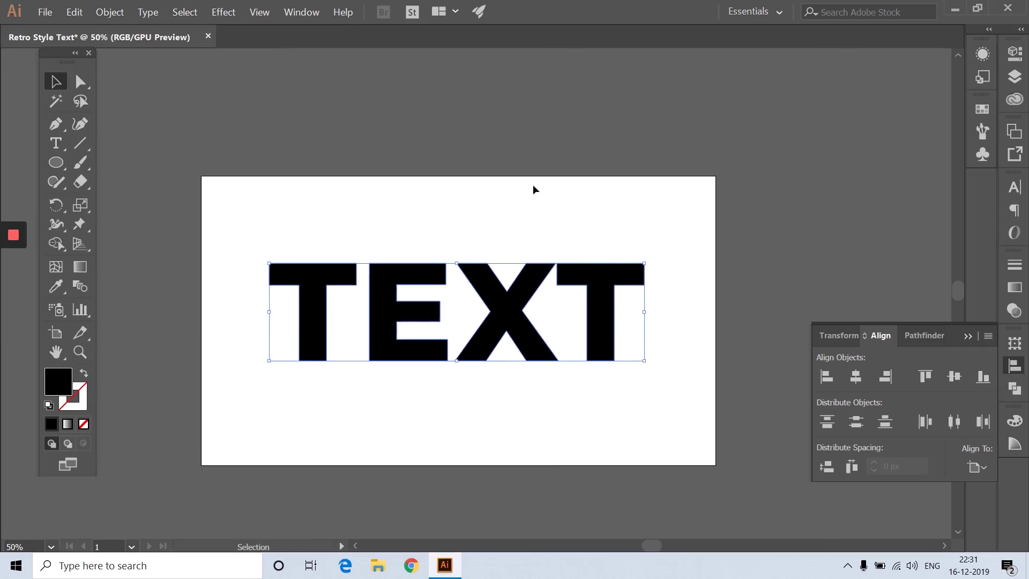
pyautogui.click(532, 184)
pyautogui.click(604, 280)
pyautogui.scroll(1, 594, 277)
pyautogui.moveTo(581, 279); pyautogui.dragTo(608, 256)
pyautogui.scroll(1, 608, 256)
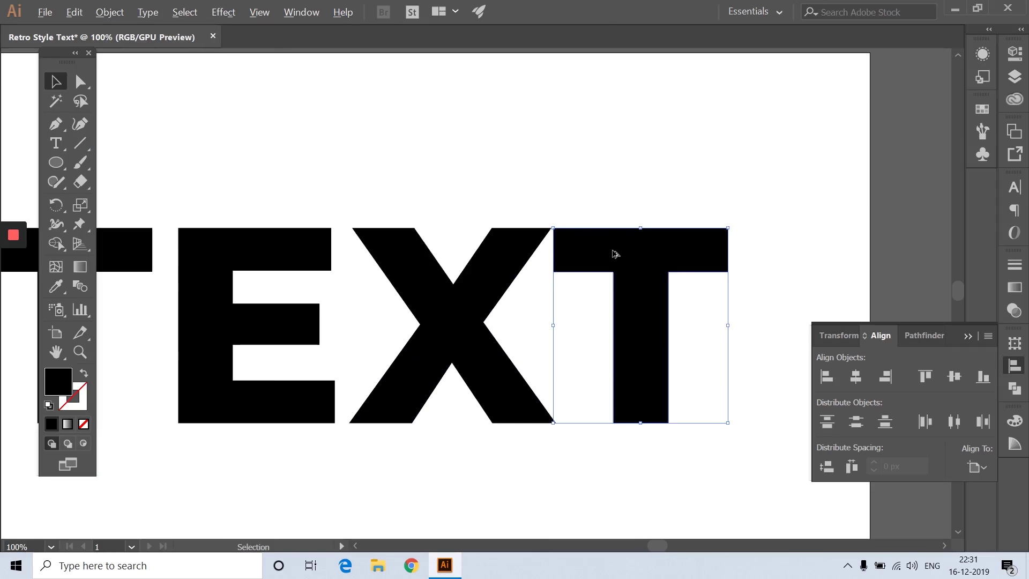
pyautogui.scroll(-1, 629, 181)
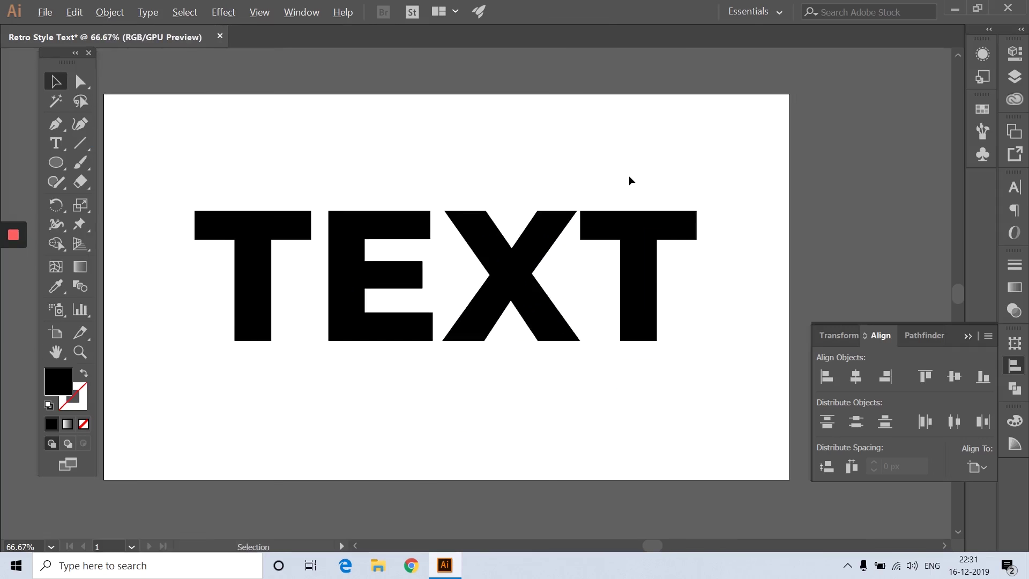
# - Offset the paths of all four letters inward by -15 px with miter joins and a miter limit of 4
pyautogui.moveTo(290, 194); pyautogui.dragTo(643, 270)
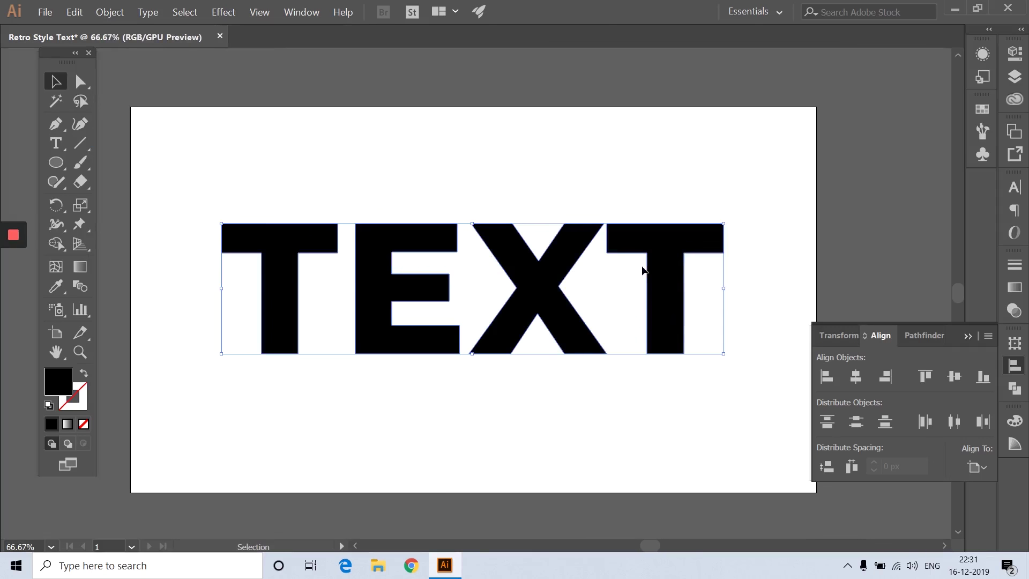
pyautogui.click(108, 12)
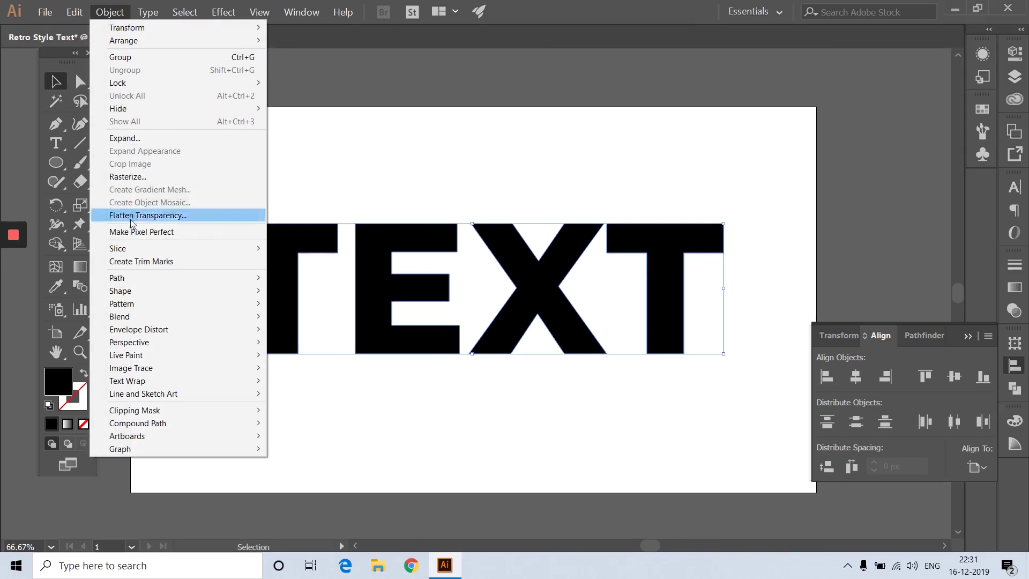
pyautogui.moveTo(151, 277)
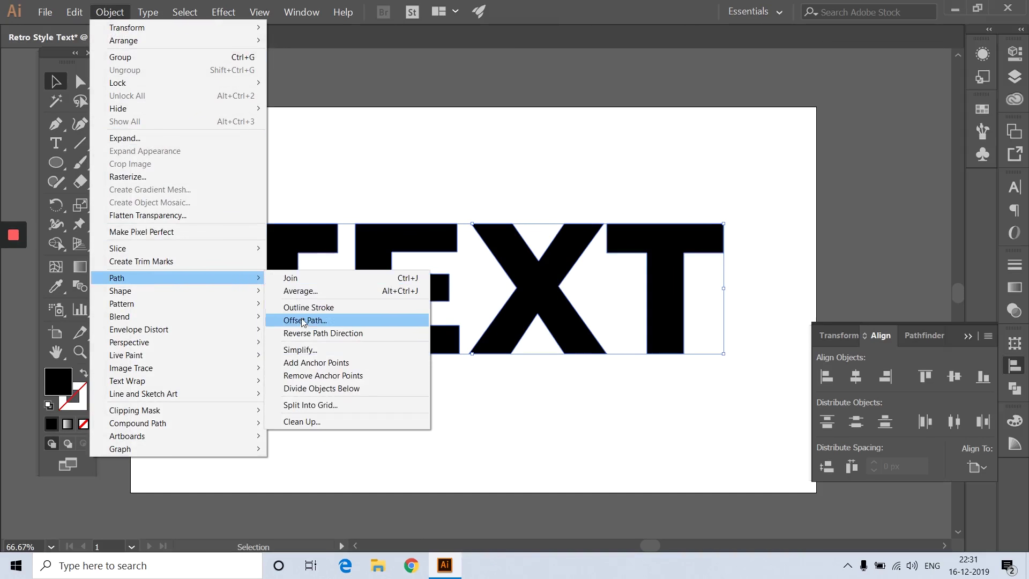
pyautogui.click(303, 320)
pyautogui.click(724, 338)
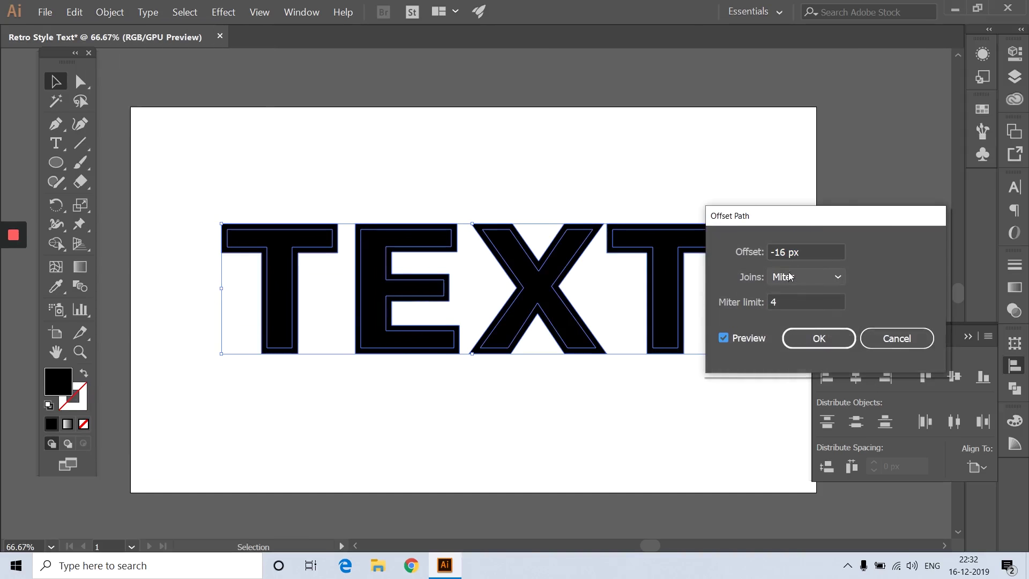
pyautogui.click(805, 249)
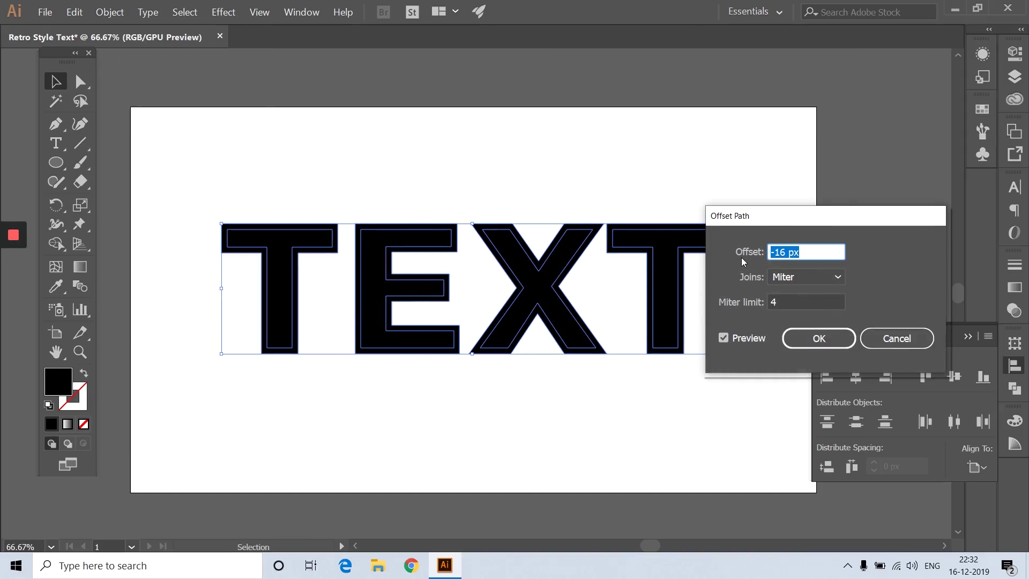
pyautogui.press('Up')
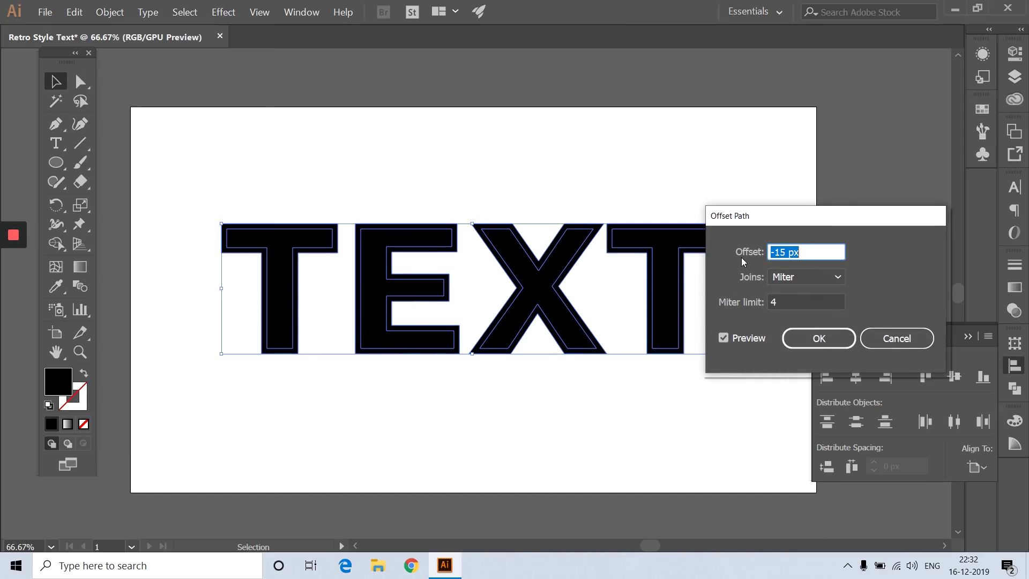
pyautogui.press('Return')
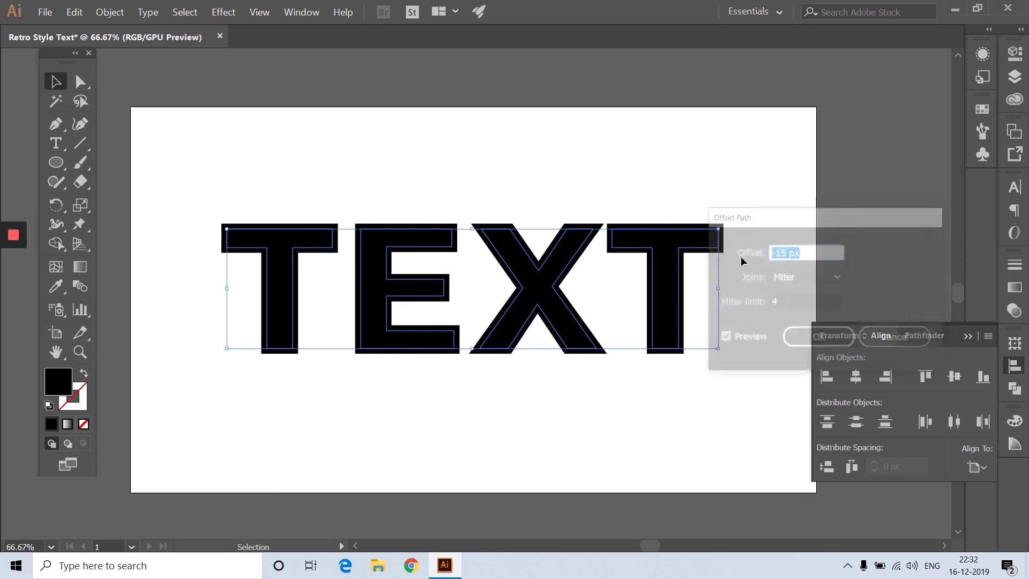
# - Fill the inset offset paths of all four letters with white
pyautogui.doubleClick(64, 387)
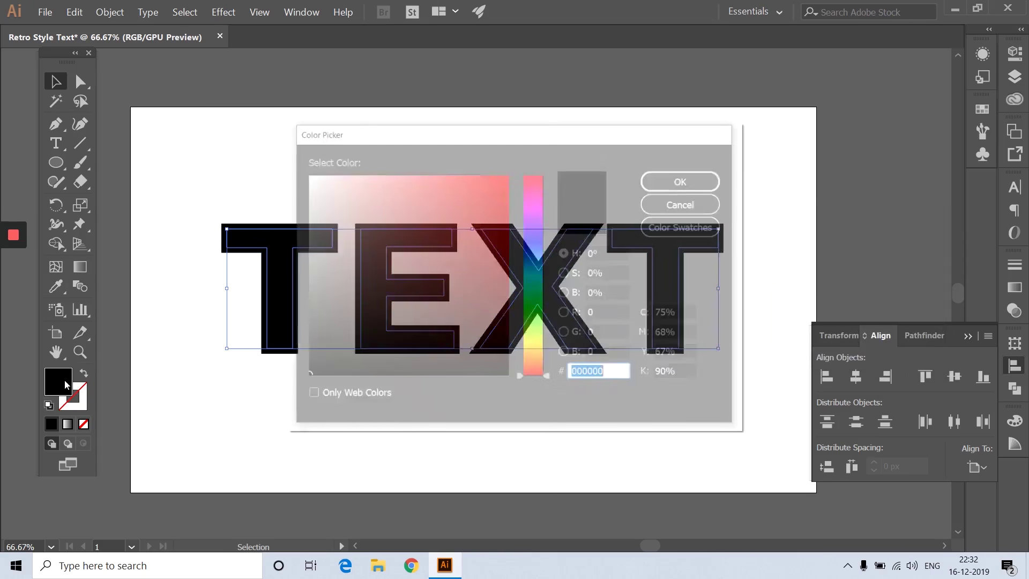
pyautogui.click(312, 186)
pyautogui.moveTo(312, 186); pyautogui.dragTo(298, 172)
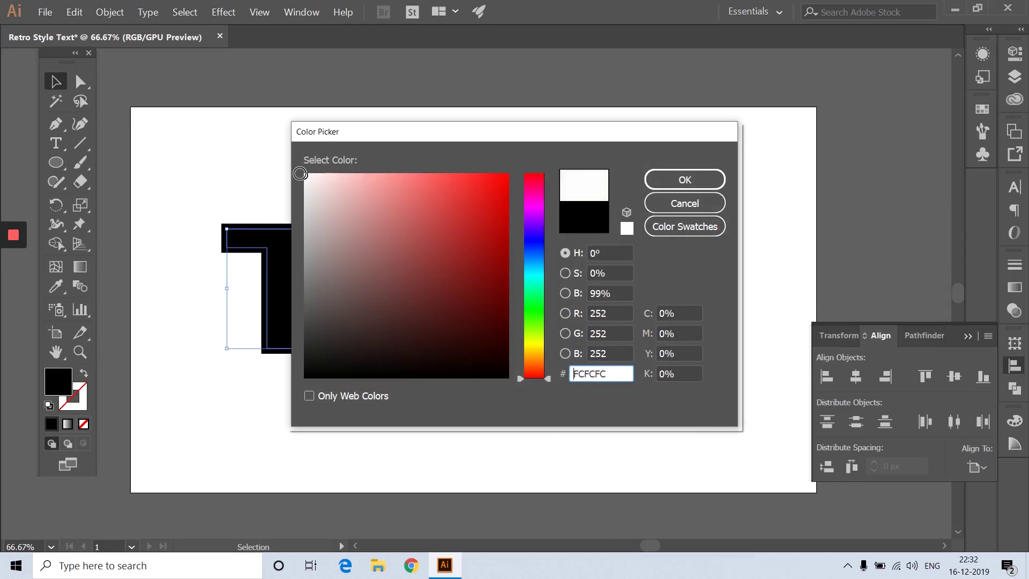
pyautogui.click(662, 183)
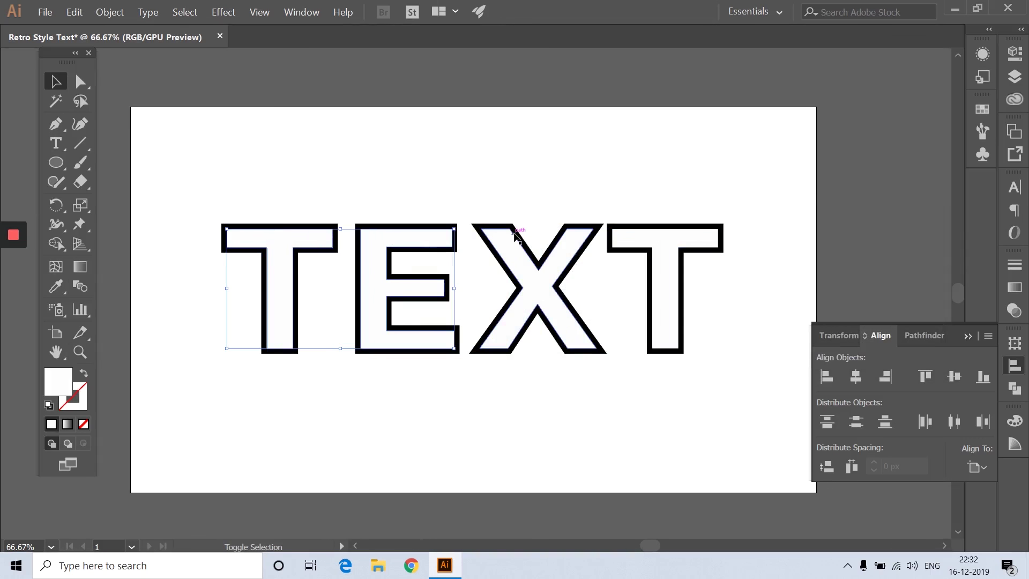
# - Select the four white inset letters and swap their fill and stroke, giving them a white outline and no fill
pyautogui.keyDown('shift'); pyautogui.click(395, 236); pyautogui.keyUp('shift')
pyautogui.keyDown('shift'); pyautogui.click(506, 233); pyautogui.keyUp('shift')
pyautogui.keyDown('shift'); pyautogui.click(626, 238); pyautogui.keyUp('shift')
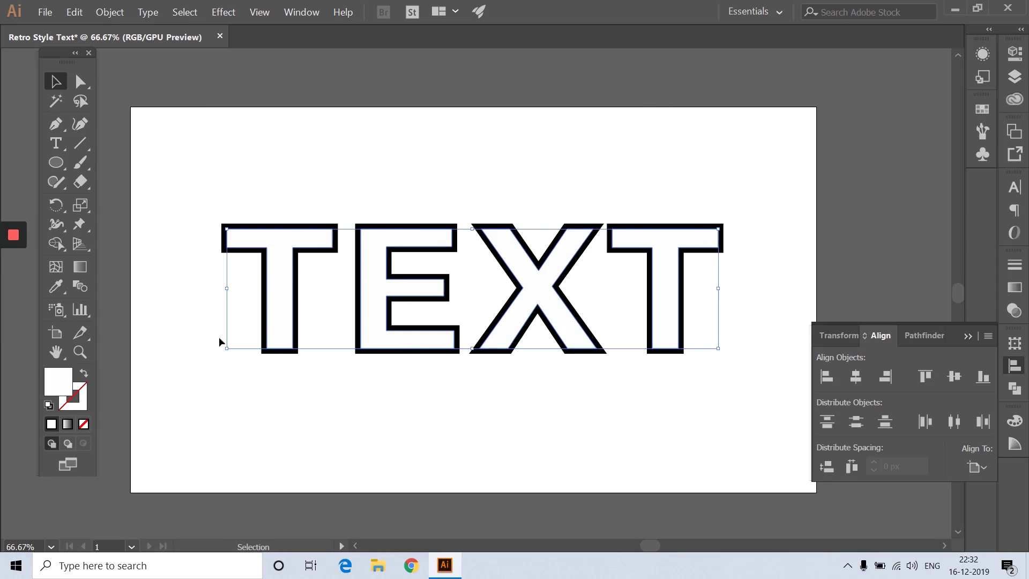
pyautogui.click(86, 373)
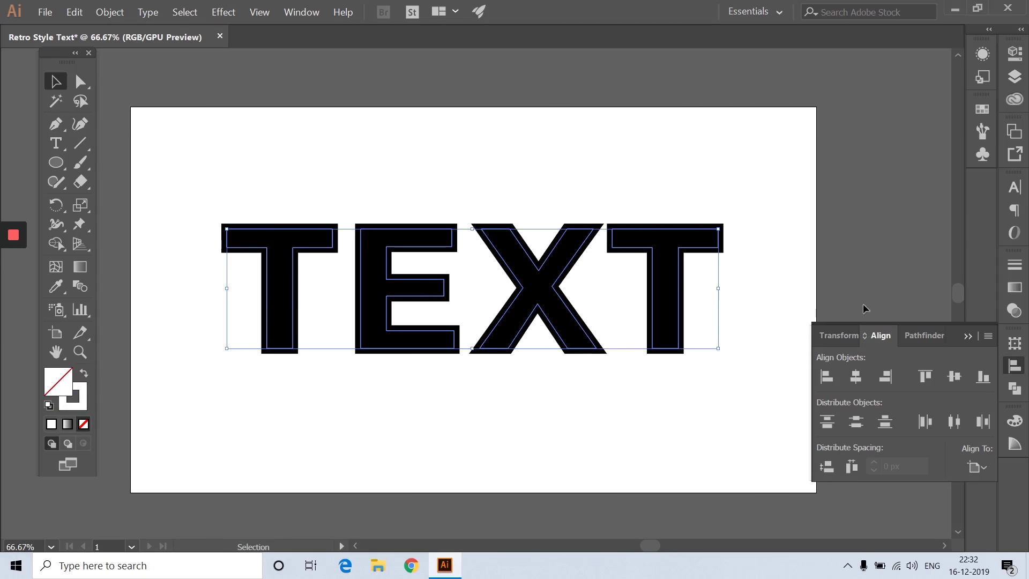
# - Make the white inset outlines dashed, with a 2 pt stroke weight and round join corners
pyautogui.click(1016, 265)
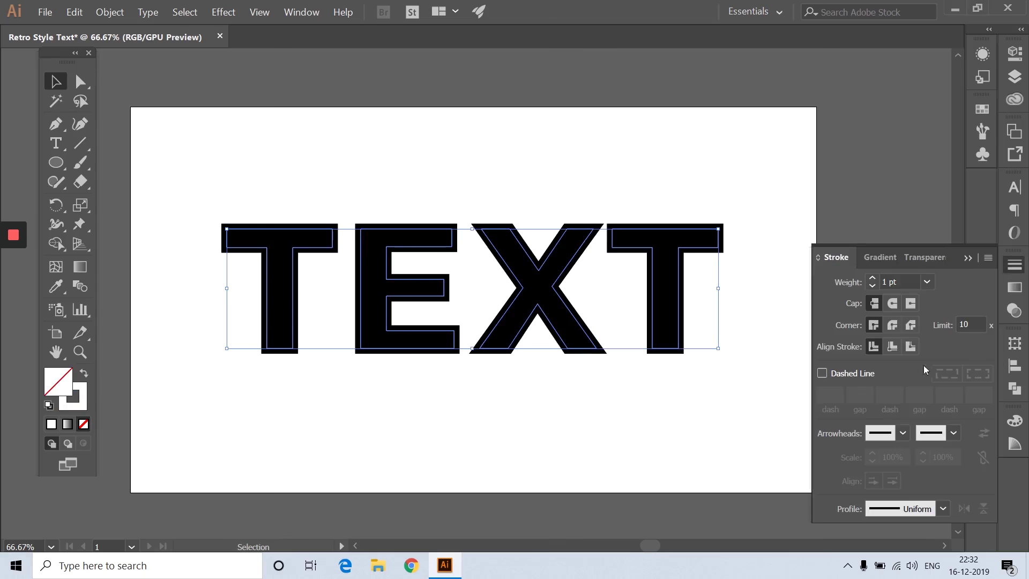
pyautogui.click(822, 374)
pyautogui.scroll(3, 661, 315)
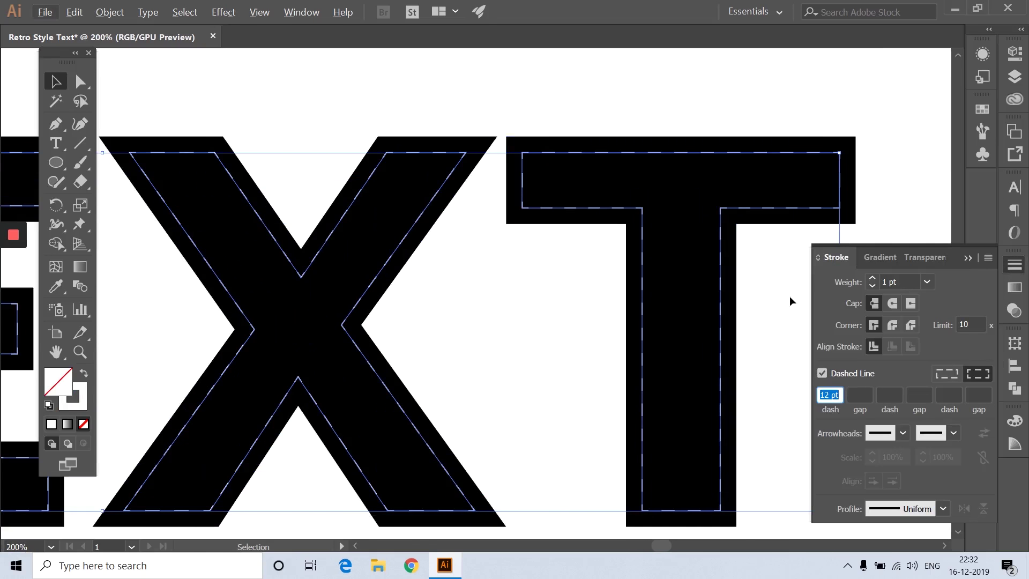
pyautogui.scroll(1, 721, 311)
pyautogui.click(873, 278)
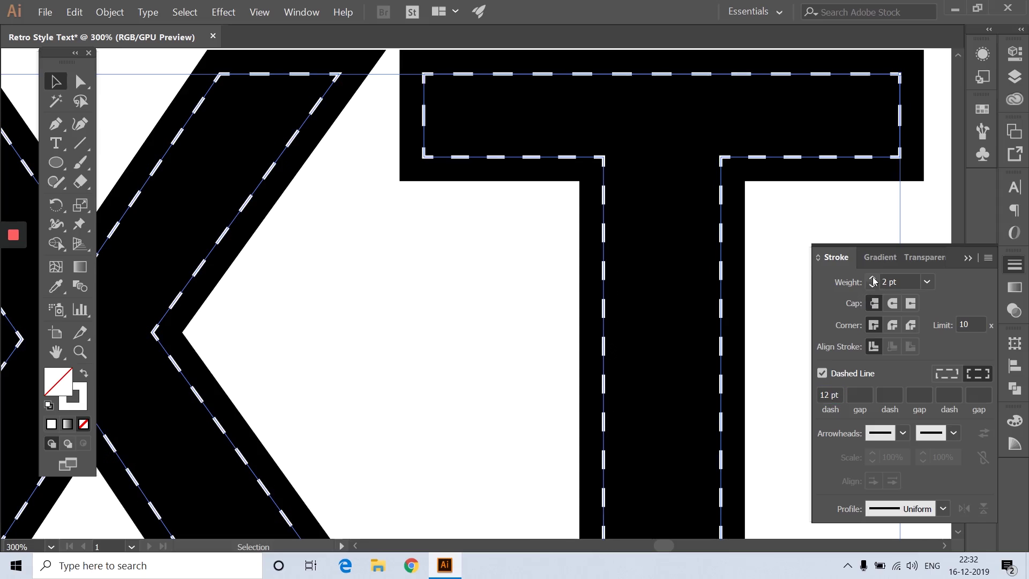
pyautogui.click(893, 325)
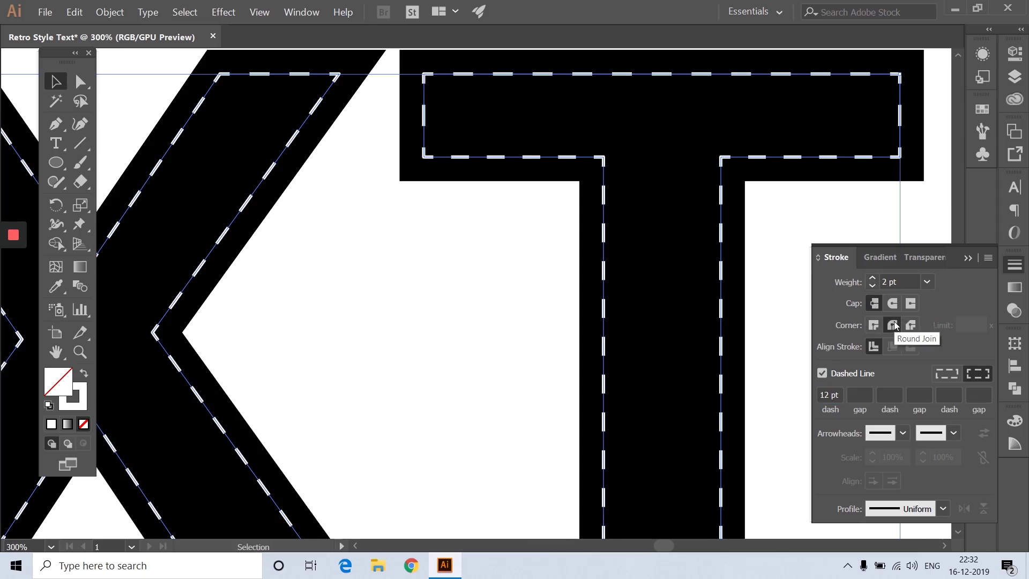
pyautogui.click(873, 326)
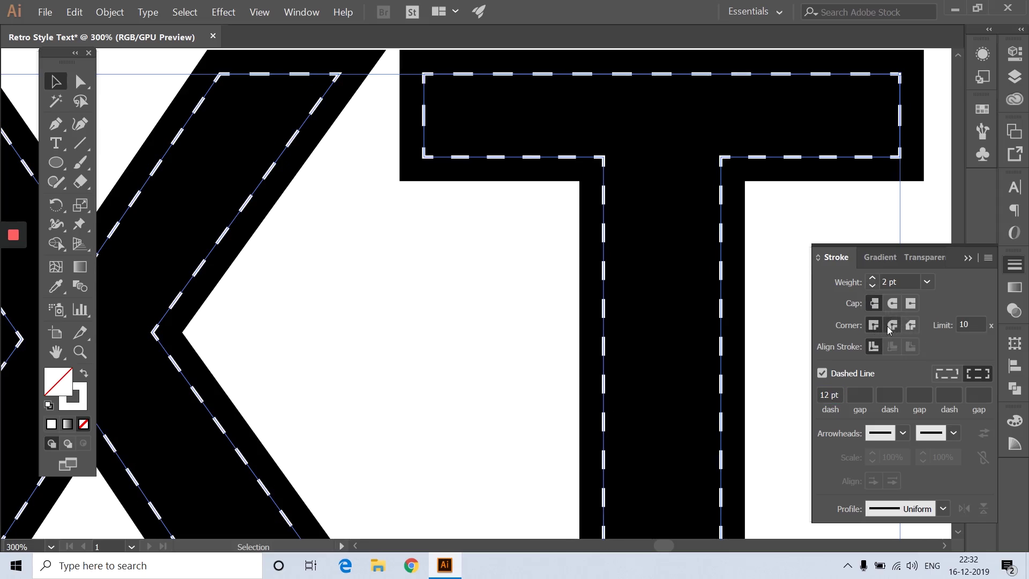
pyautogui.click(895, 328)
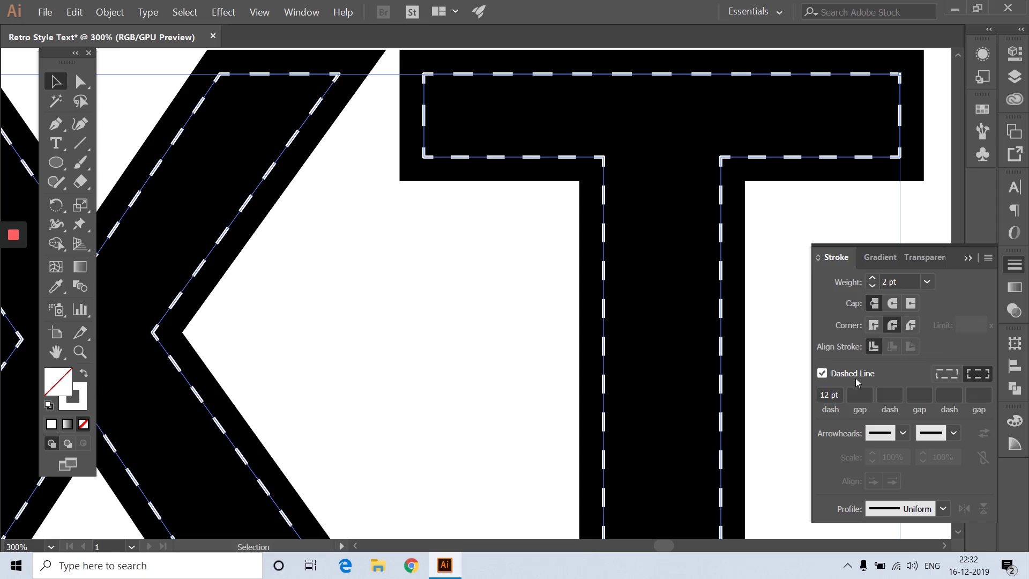
# - Try dash lengths of 5, 7 and 16 pt on the inset outlines and settle on 10 pt
pyautogui.click(840, 396)
pyautogui.write('10')
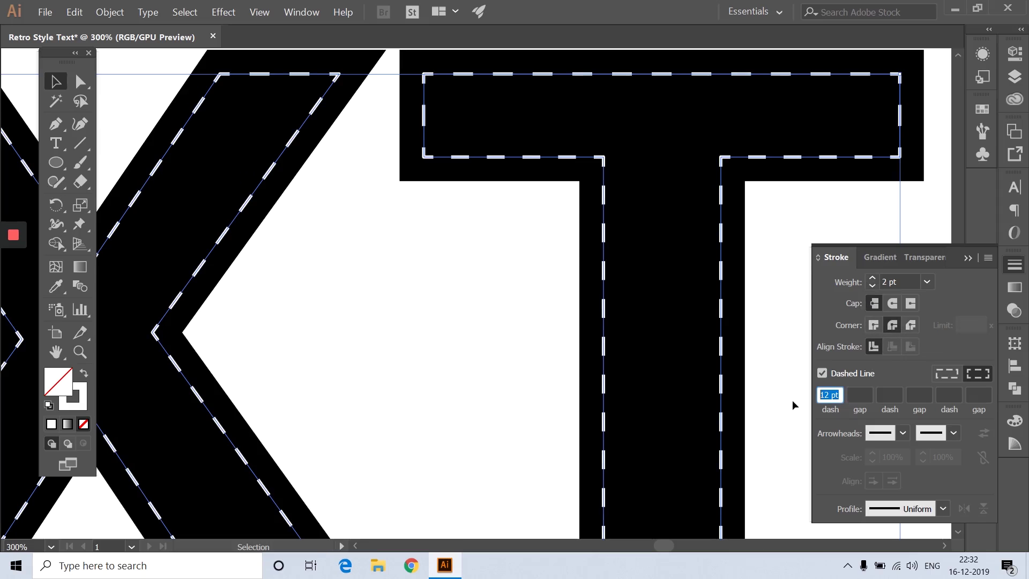
pyautogui.press('Return')
pyautogui.write('2')
pyautogui.press('Return')
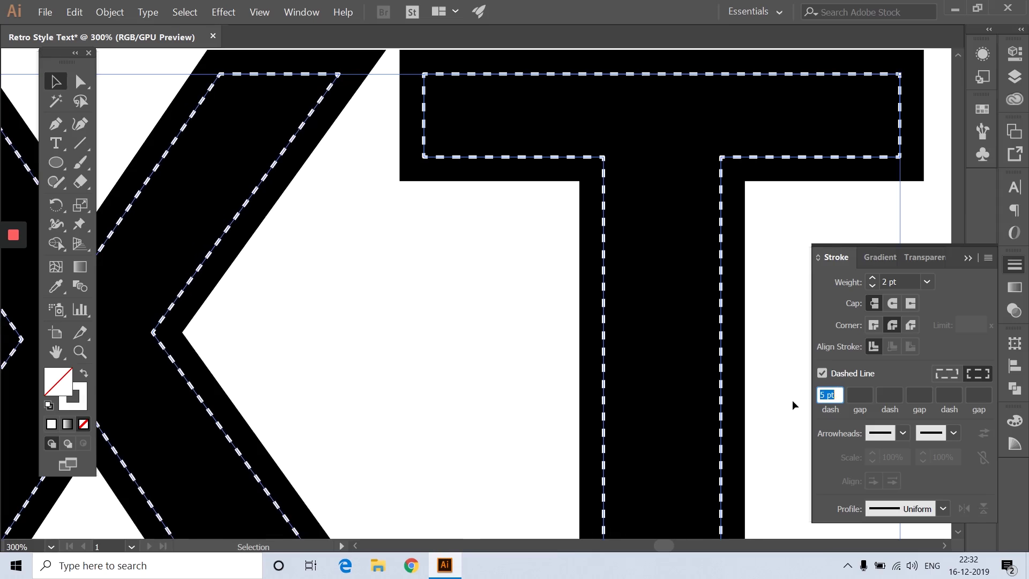
pyautogui.write('12')
pyautogui.press('Return')
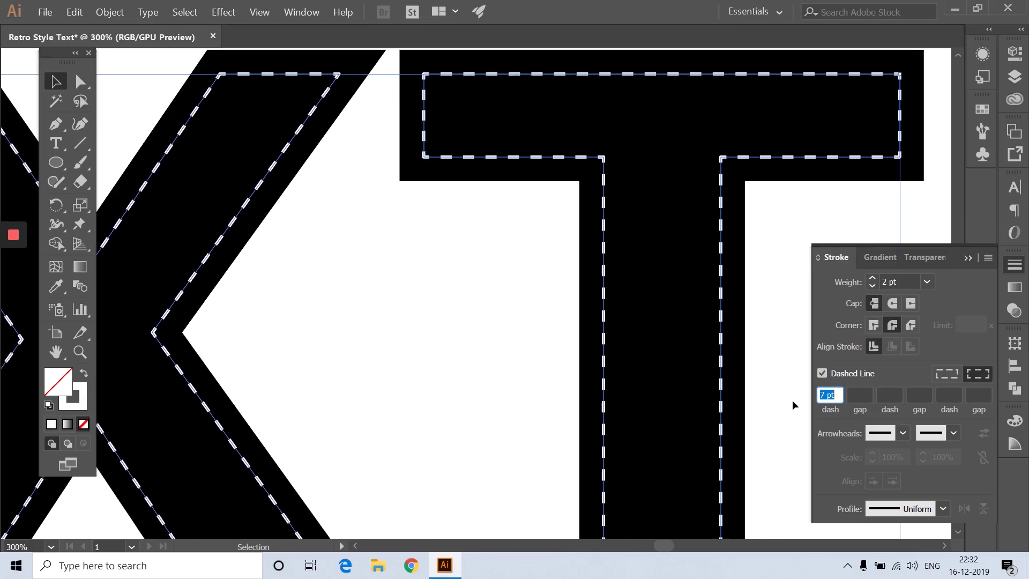
pyautogui.write('19')
pyautogui.press('Return')
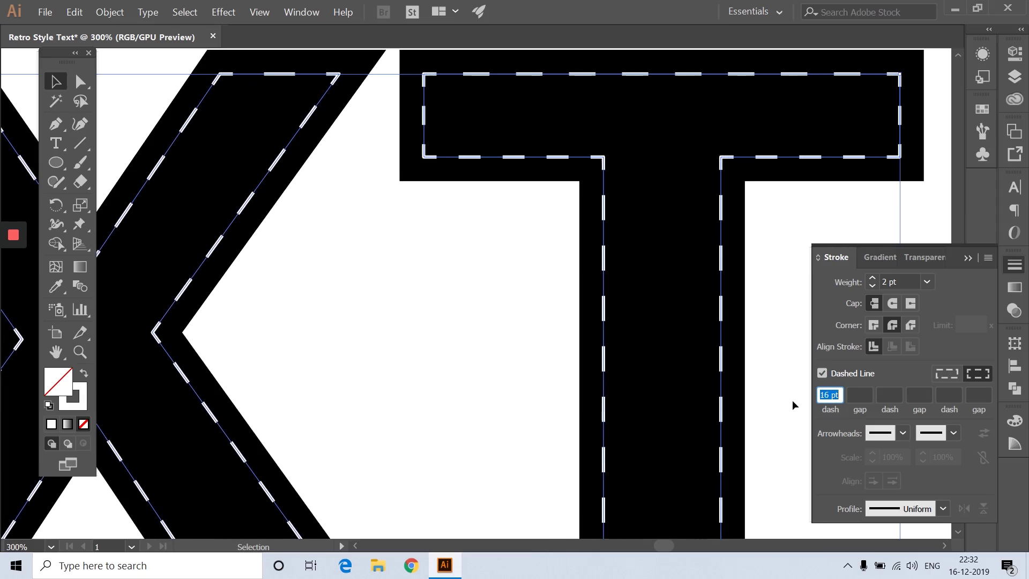
pyautogui.write('11')
pyautogui.press('Return')
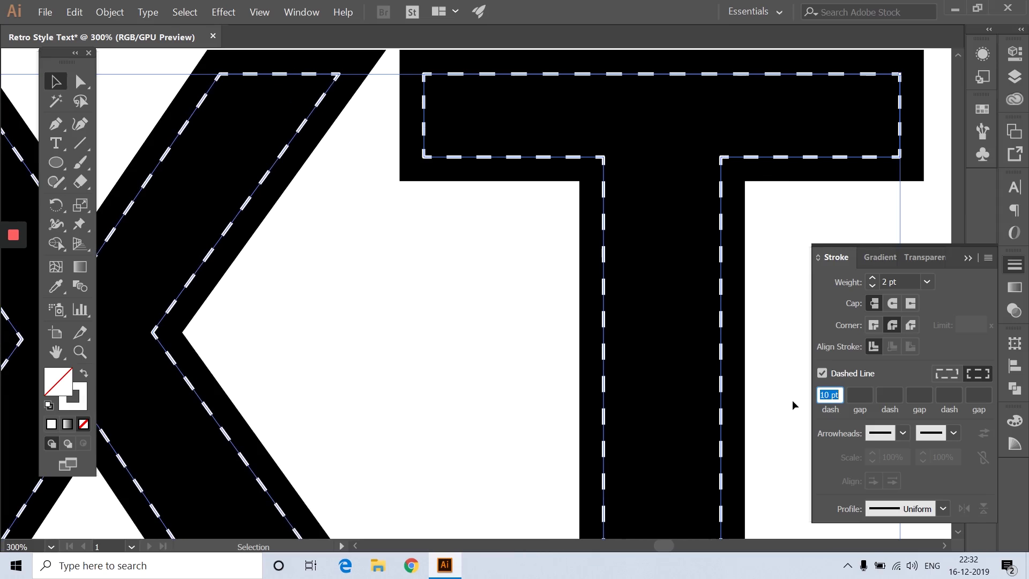
pyautogui.write('10')
pyautogui.press('Return')
# - Give the dashed inset outlines round caps and a 3 pt stroke weight
pyautogui.click(891, 304)
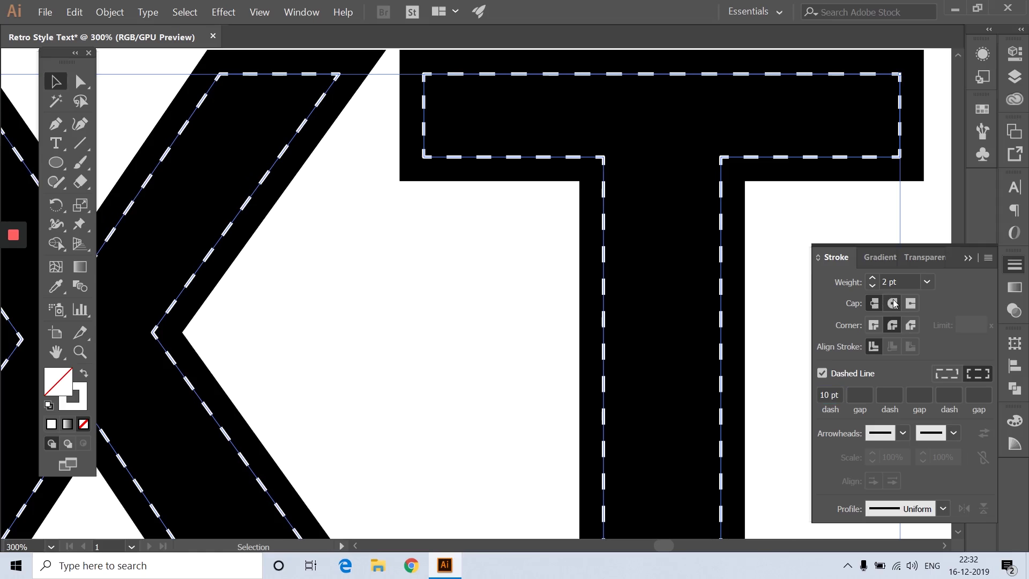
pyautogui.scroll(-2, 669, 197)
pyautogui.moveTo(551, 236); pyautogui.dragTo(630, 210)
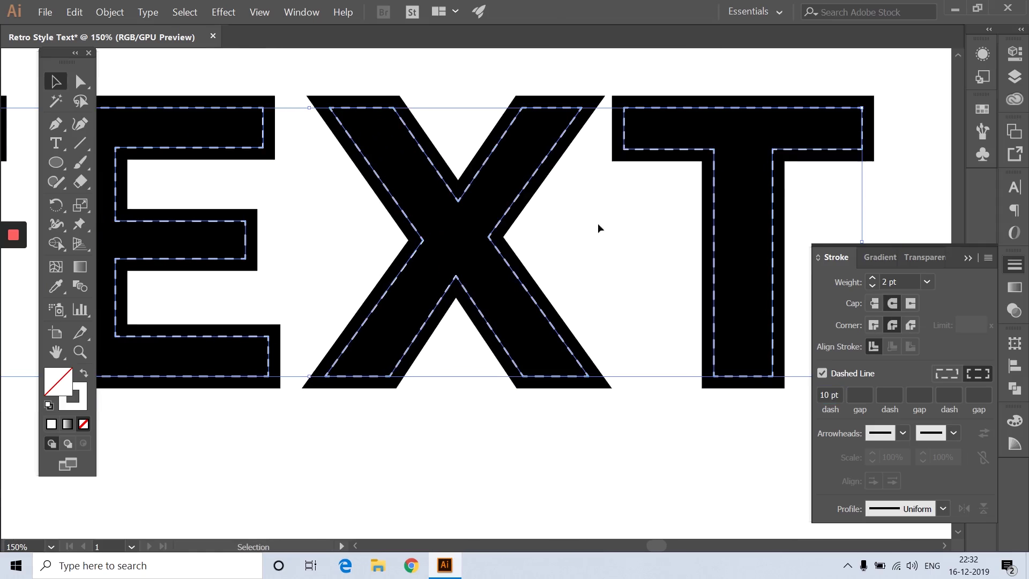
pyautogui.click(872, 278)
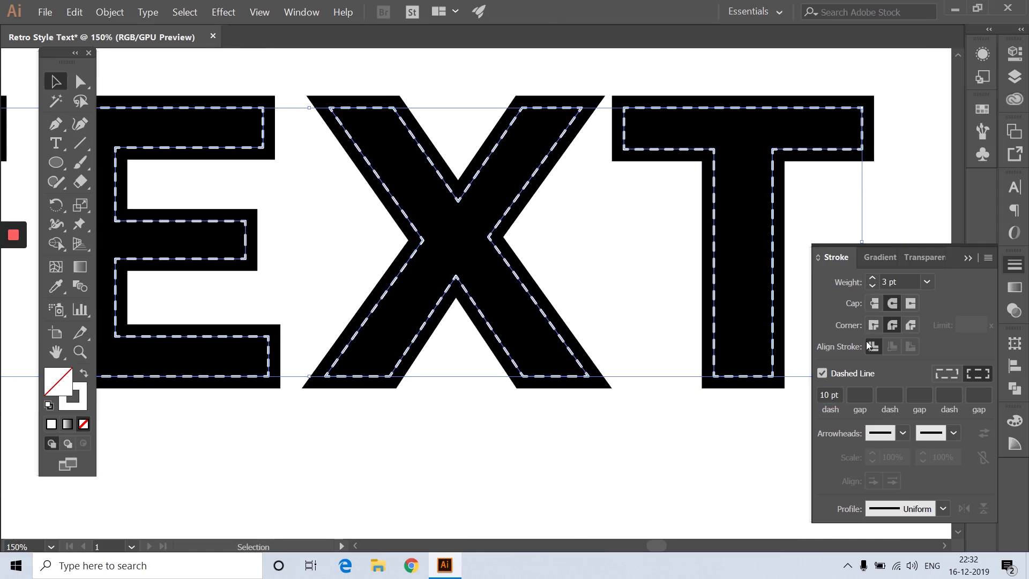
# - Compare dash lengths of 5, 12 and 11 pt on the thicker outlines, set 10 pt, and deselect them
pyautogui.tripleClick(839, 394)
pyautogui.write('7')
pyautogui.press('Return')
pyautogui.write('5')
pyautogui.press('Return')
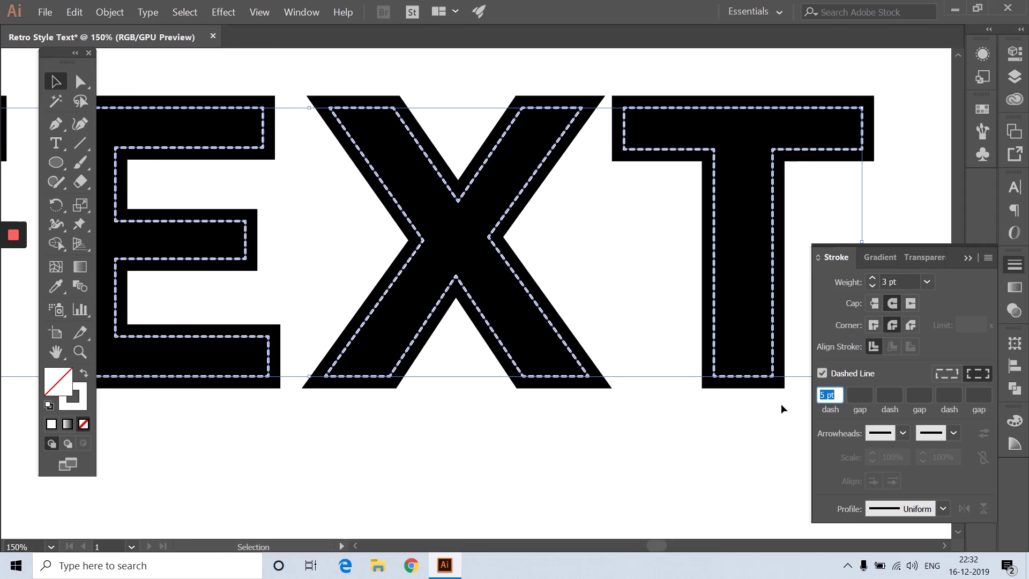
pyautogui.write('12')
pyautogui.press('Return')
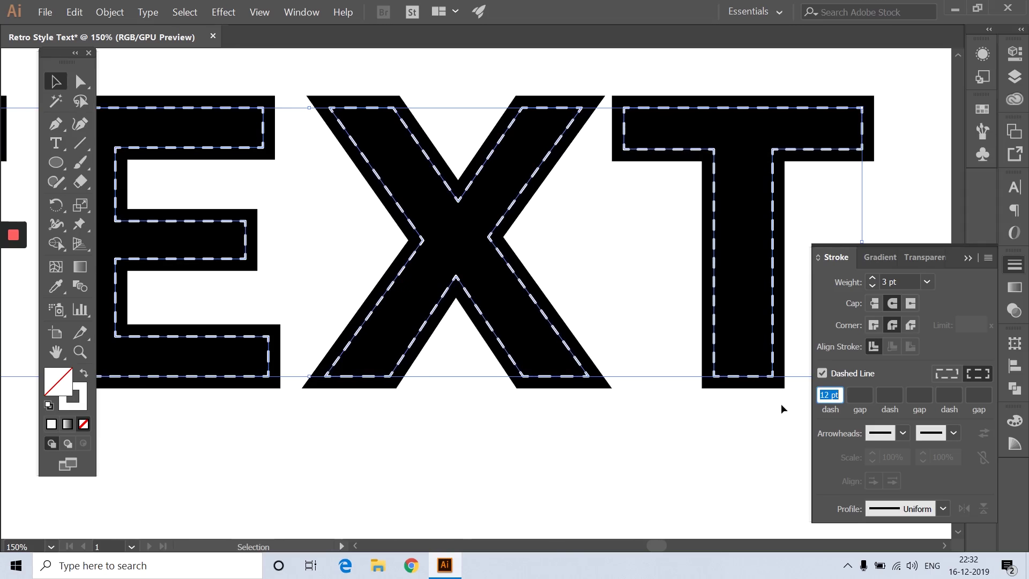
pyautogui.write('11')
pyautogui.press('Return')
pyautogui.scroll(2, 473, 289)
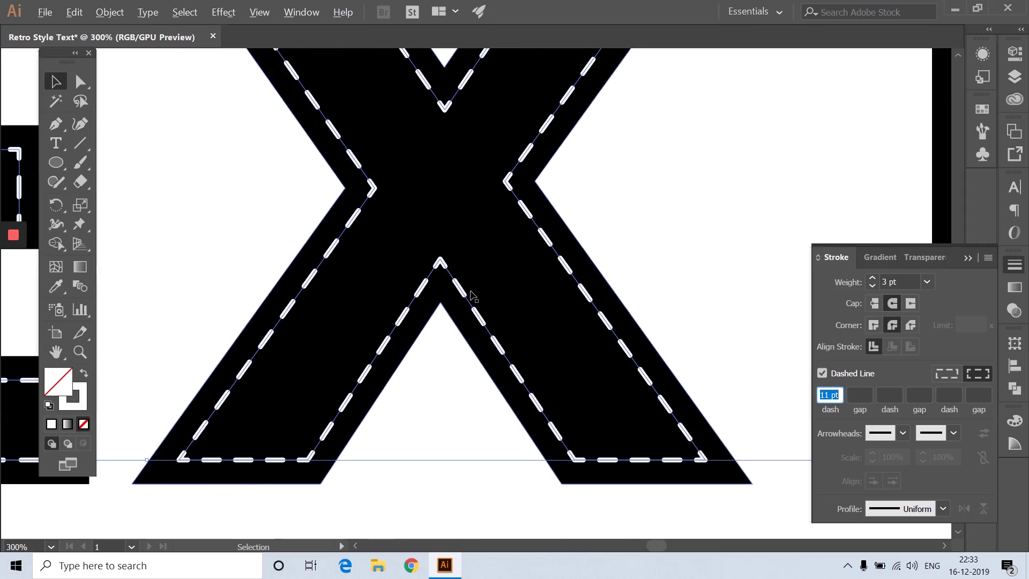
pyautogui.scroll(-4, 473, 289)
pyautogui.press('Down')
pyautogui.moveTo(391, 356); pyautogui.dragTo(453, 372)
pyautogui.click(411, 385)
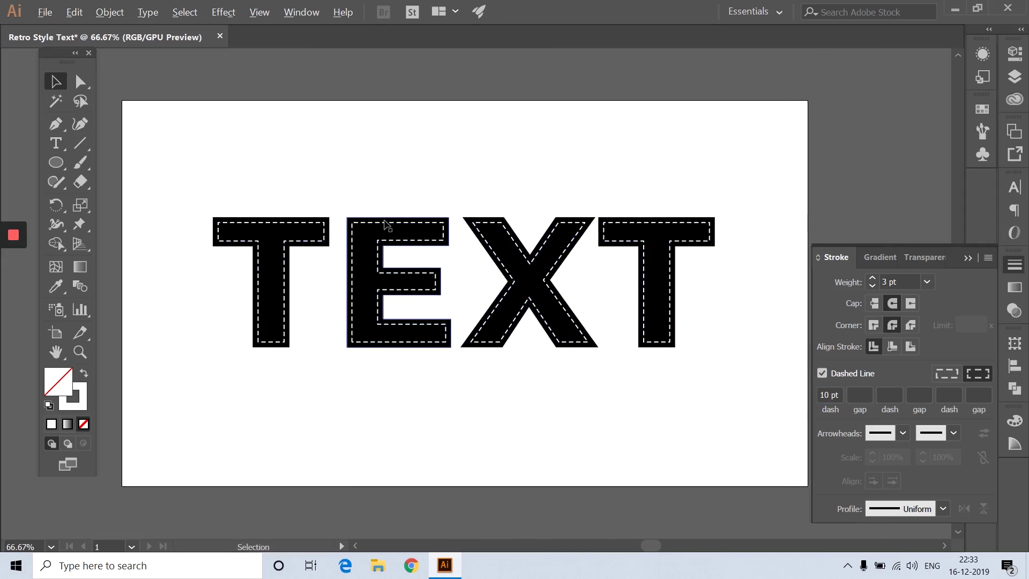
# - Group the four black outer letters and send the group to the back, behind the dashed outlines
pyautogui.scroll(1, 384, 220)
pyautogui.moveTo(215, 173); pyautogui.dragTo(758, 218)
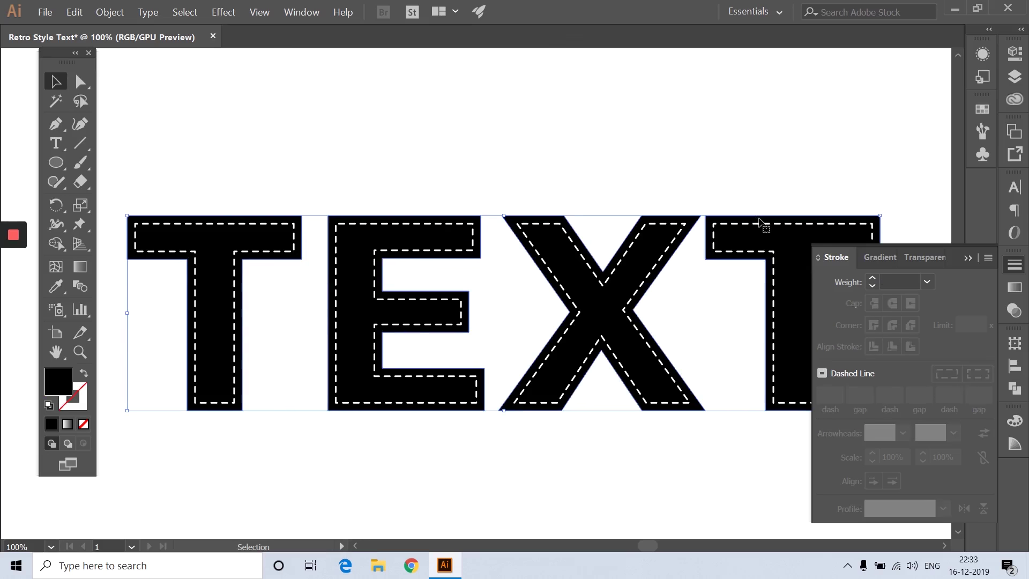
pyautogui.hotkey('ctrl', 'g')
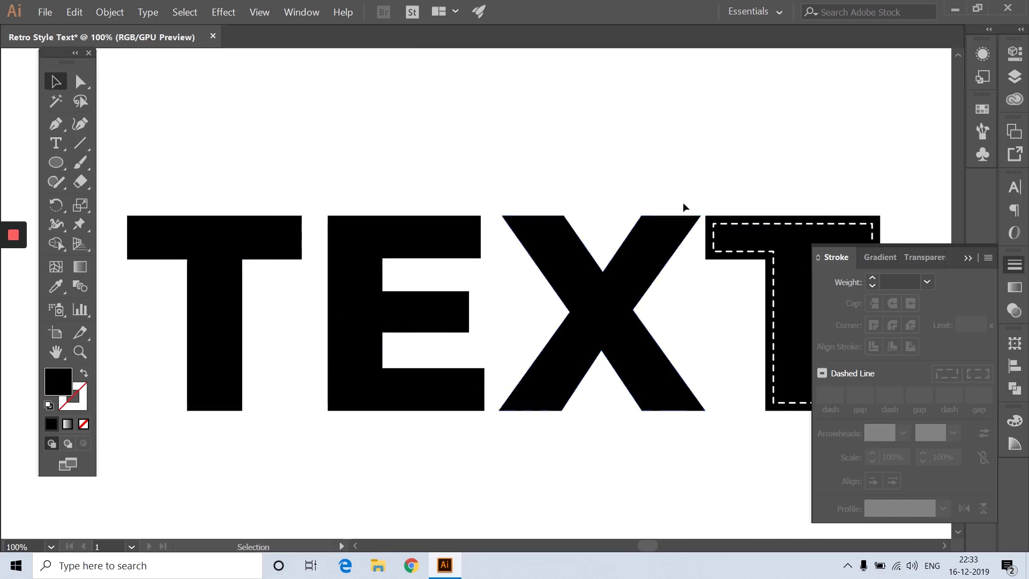
pyautogui.moveTo(660, 245); pyautogui.dragTo(660, 195)
pyautogui.hotkey('ctrl', 'z')
pyautogui.rightClick(654, 207)
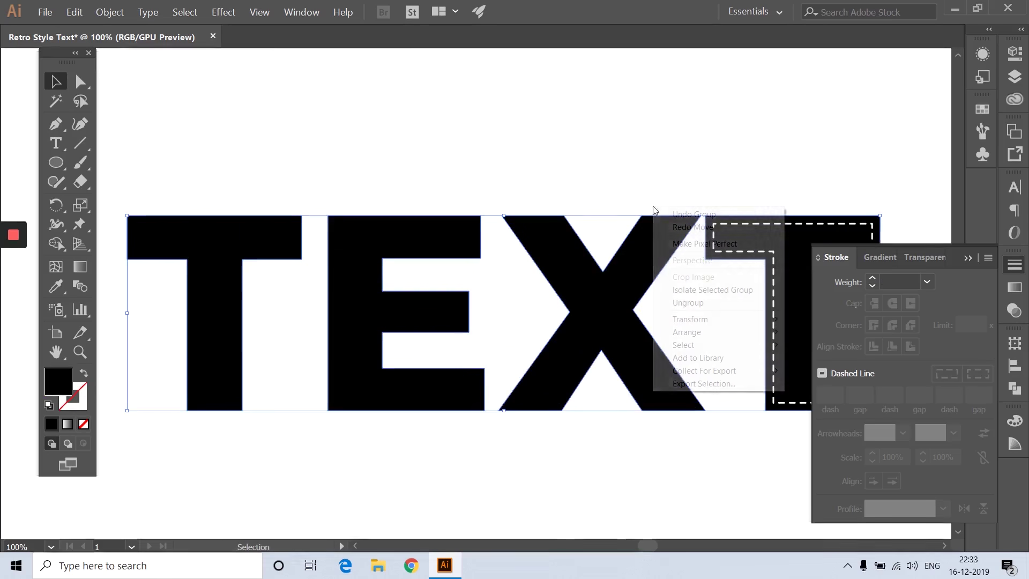
pyautogui.moveTo(680, 328)
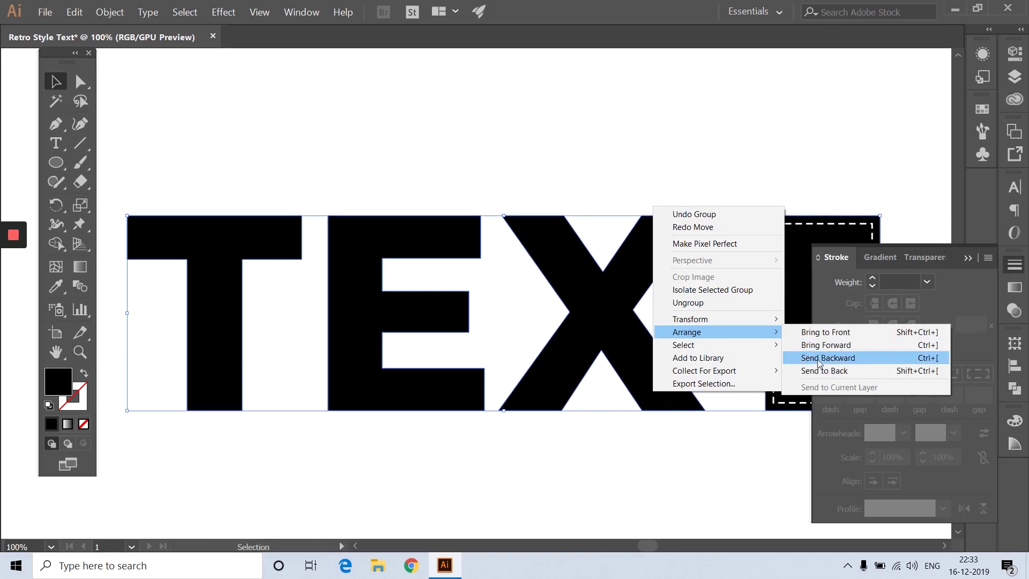
pyautogui.click(820, 375)
pyautogui.click(593, 162)
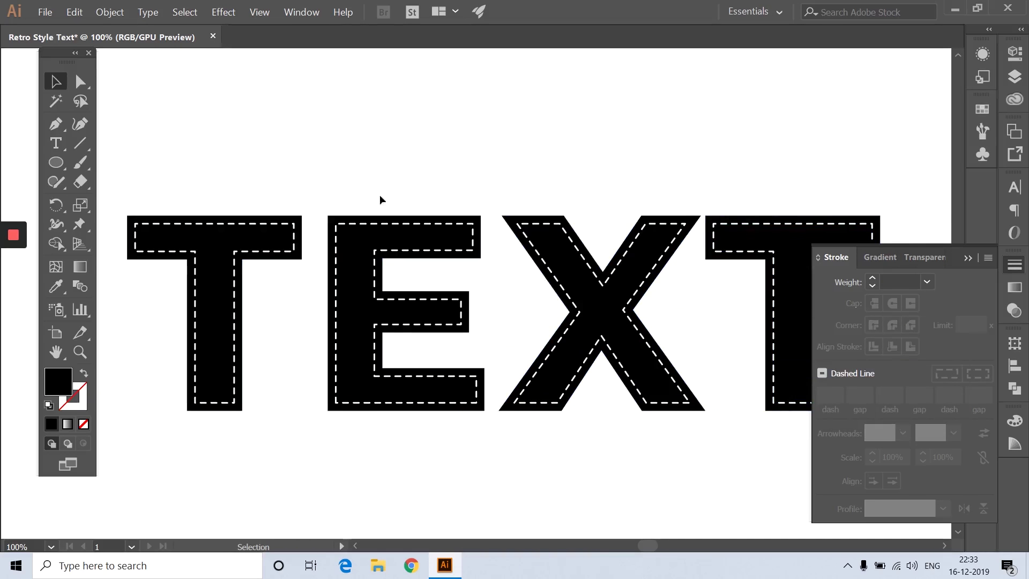
# - Select the dashed inset outlines of all four letters and group them
pyautogui.moveTo(276, 182)
pyautogui.mouseDown()
pyautogui.moveTo(466, 262)
pyautogui.moveTo(764, 282)
pyautogui.mouseUp()
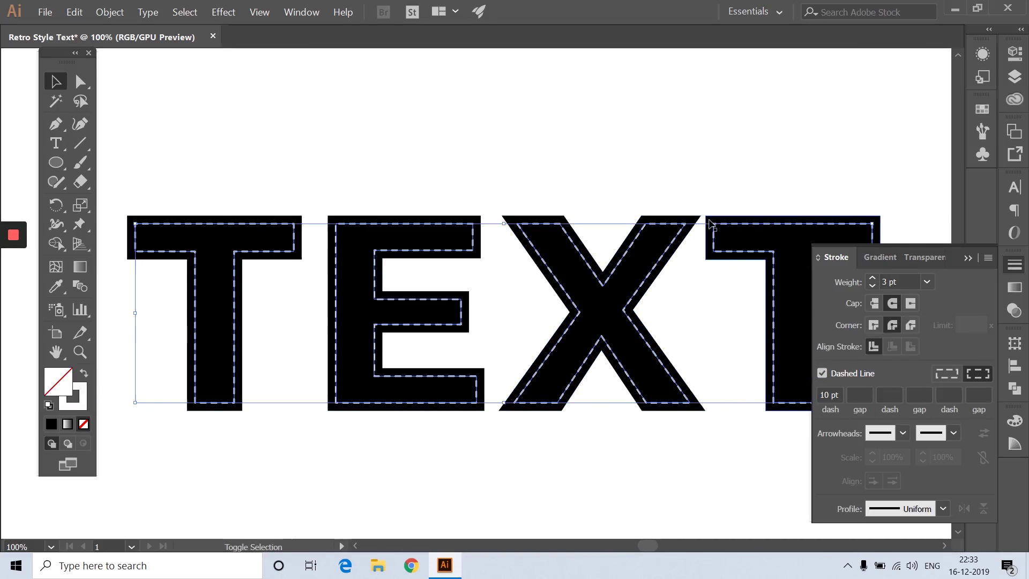
pyautogui.hotkey('ctrl', 'g')
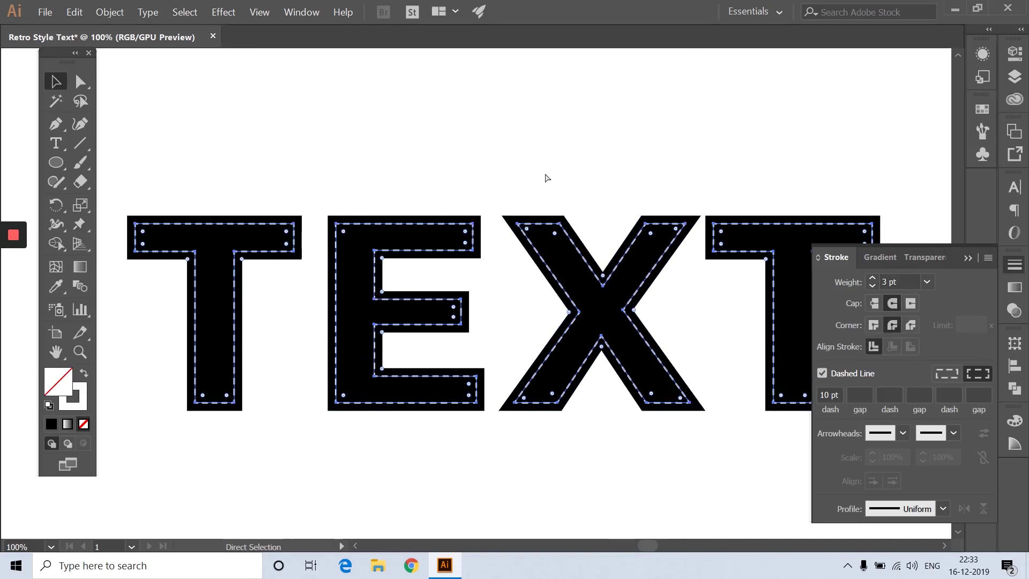
pyautogui.press('space')
pyautogui.moveTo(516, 153); pyautogui.dragTo(475, 157)
pyautogui.click(477, 150)
pyautogui.scroll(-1, 482, 142)
pyautogui.press('space')
pyautogui.scroll(1, 507, 189)
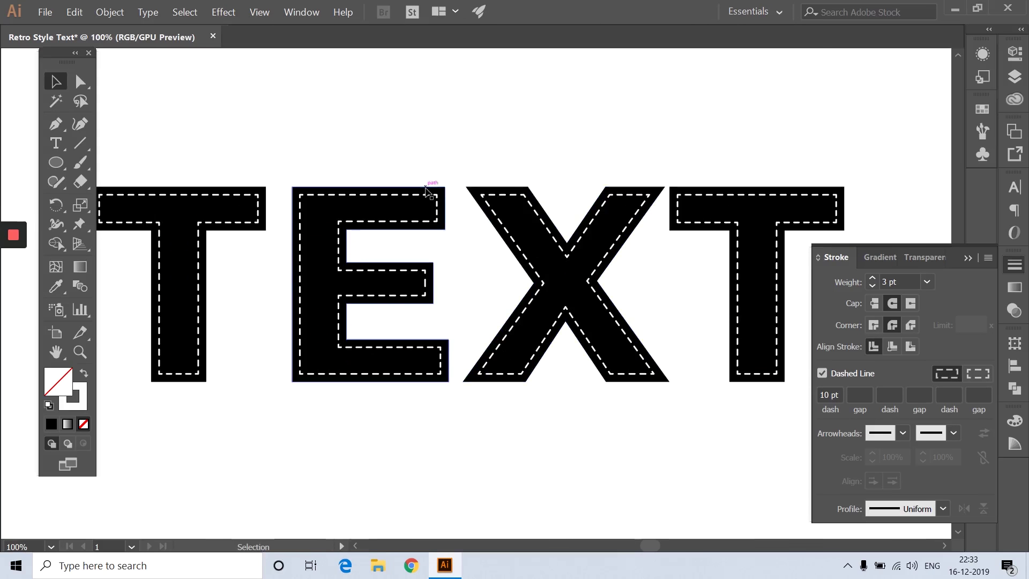
# - Select the group of black outer letters and fill it with a pinkish red of about EA1B5B
pyautogui.click(379, 194)
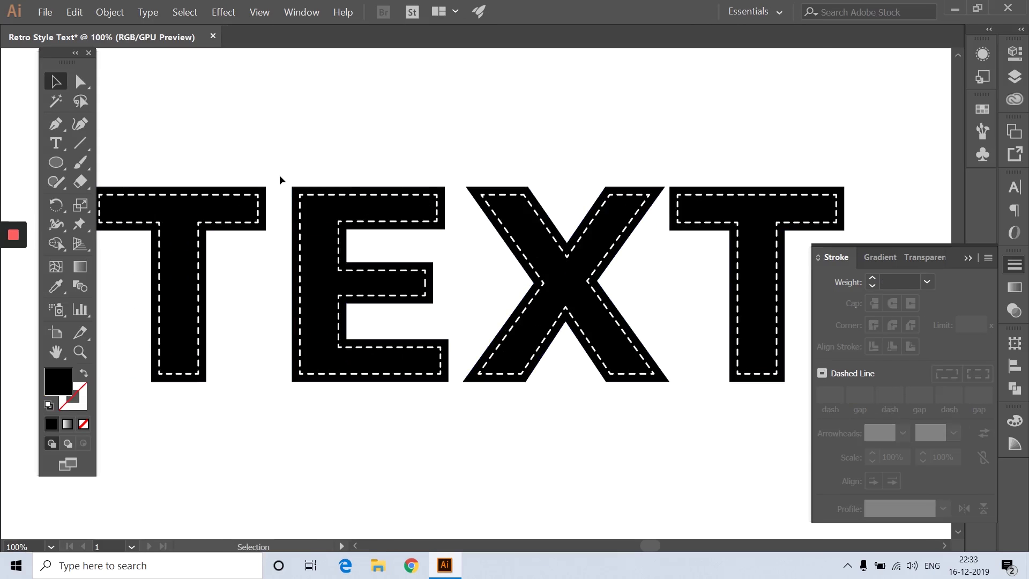
pyautogui.doubleClick(58, 382)
pyautogui.click(542, 201)
pyautogui.moveTo(542, 201)
pyautogui.mouseDown()
pyautogui.moveTo(537, 179)
pyautogui.moveTo(539, 194)
pyautogui.mouseUp()
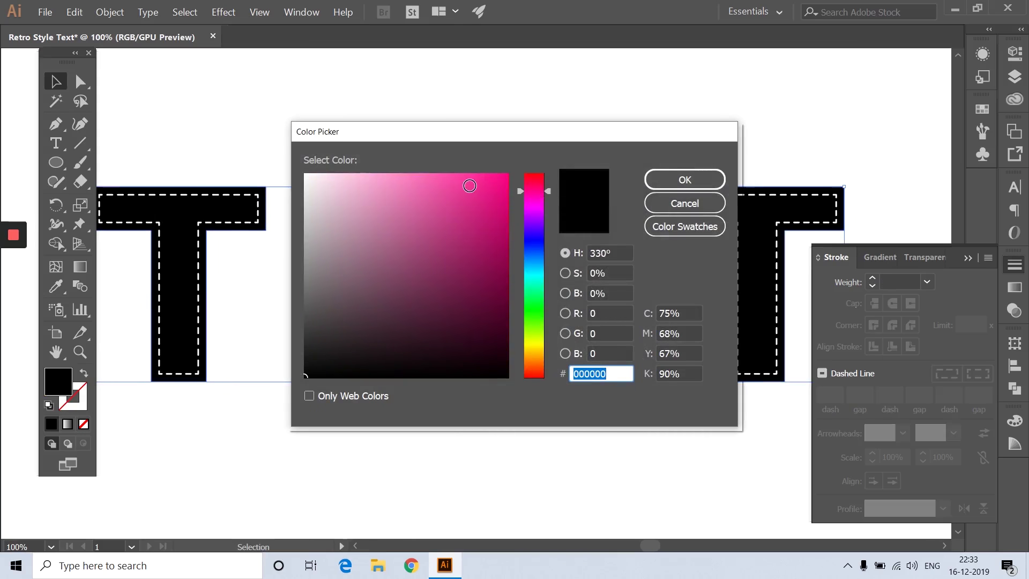
pyautogui.moveTo(469, 185)
pyautogui.mouseDown()
pyautogui.moveTo(464, 176)
pyautogui.moveTo(483, 183)
pyautogui.mouseUp()
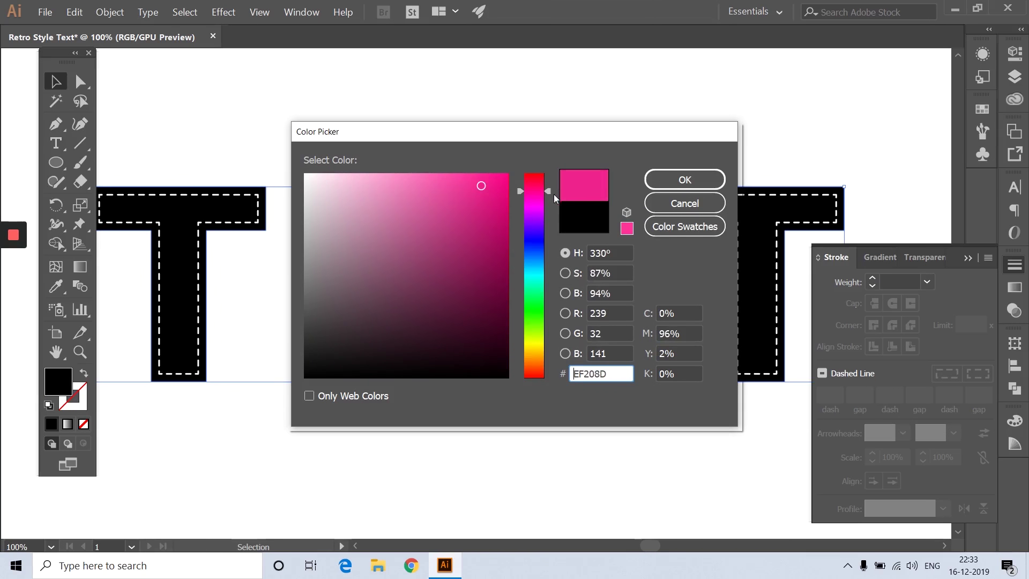
pyautogui.moveTo(554, 194); pyautogui.dragTo(548, 185)
pyautogui.moveTo(480, 185); pyautogui.dragTo(485, 183)
pyautogui.moveTo(548, 184); pyautogui.dragTo(551, 179)
pyautogui.moveTo(475, 187)
pyautogui.mouseDown()
pyautogui.moveTo(476, 177)
pyautogui.moveTo(488, 182)
pyautogui.mouseUp()
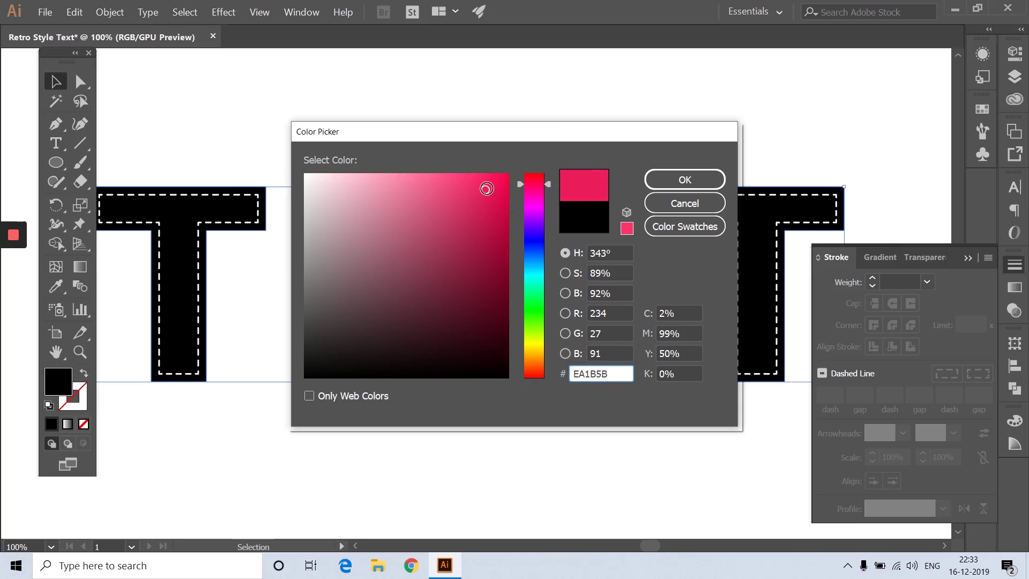
pyautogui.click(685, 179)
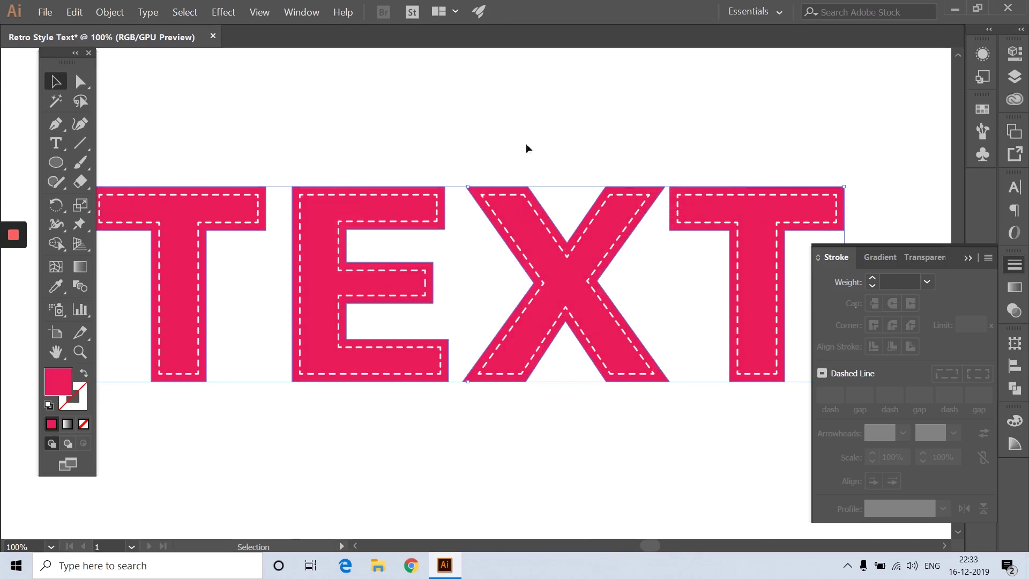
# - Darken the fill of the selected letter group to crimson D30F56
pyautogui.doubleClick(67, 383)
pyautogui.click(492, 207)
pyautogui.moveTo(492, 207); pyautogui.dragTo(492, 206)
pyautogui.click(664, 179)
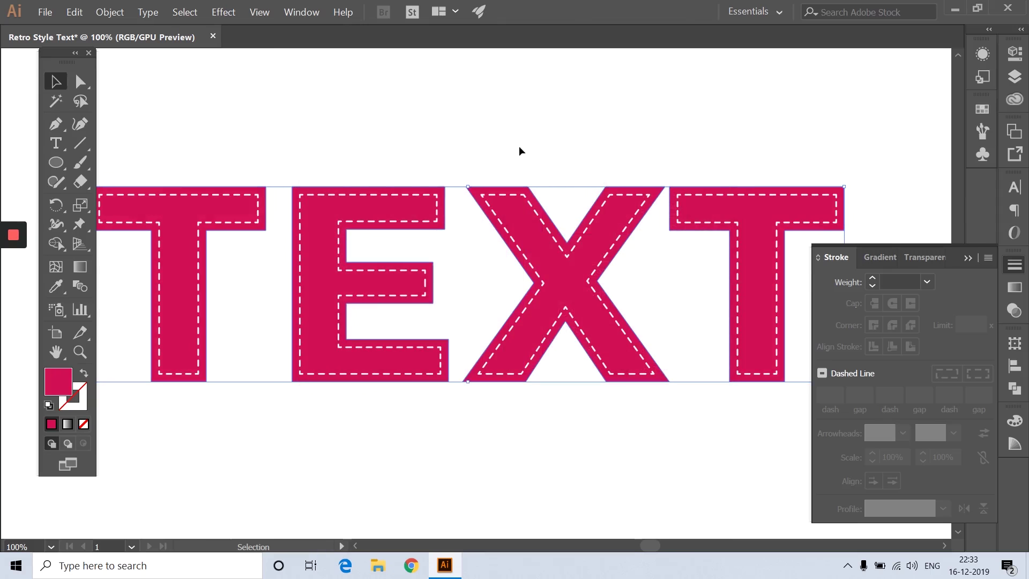
# - Duplicate the crimson letter group slightly down and to the right, and fill the copy with a darker crimson
pyautogui.moveTo(255, 230); pyautogui.dragTo(258, 236)
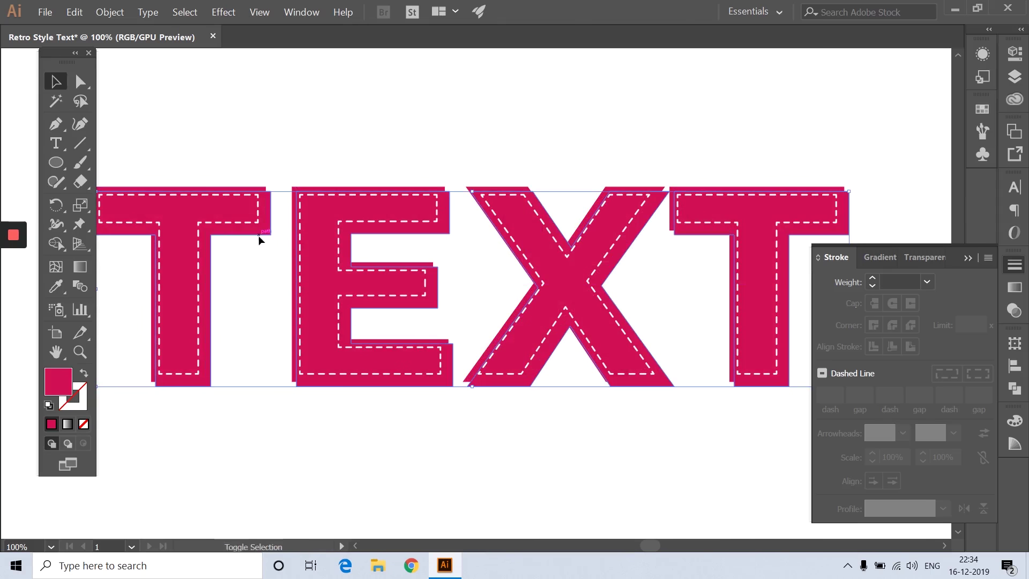
pyautogui.doubleClick(57, 381)
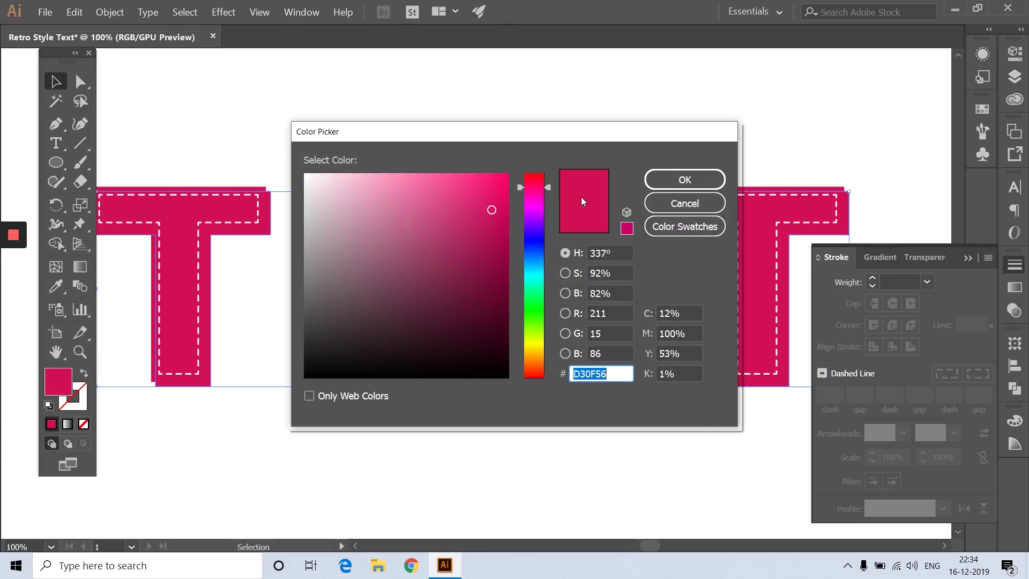
pyautogui.moveTo(492, 212)
pyautogui.mouseDown()
pyautogui.moveTo(484, 319)
pyautogui.moveTo(494, 250)
pyautogui.mouseUp()
pyautogui.click(692, 180)
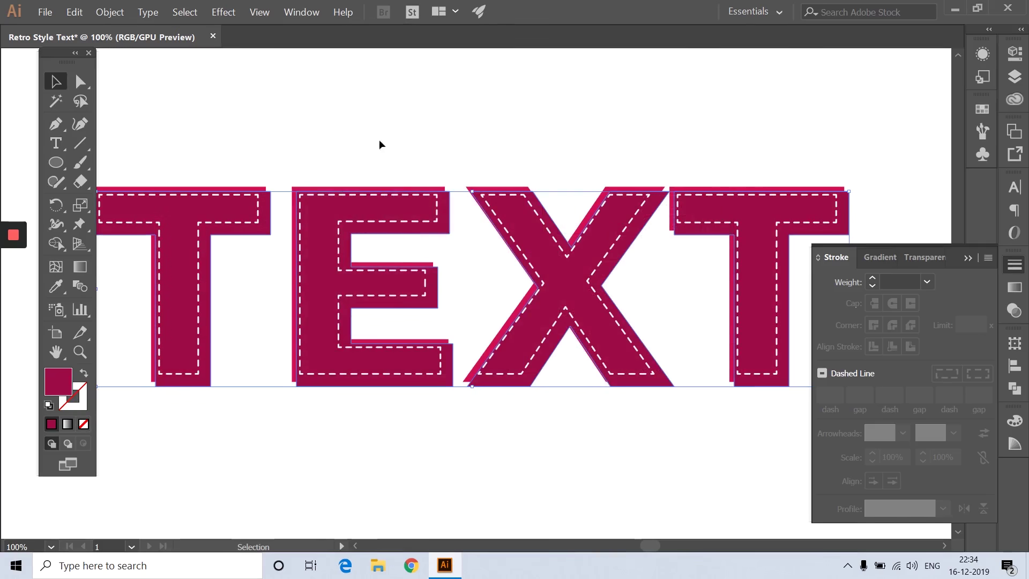
# - Send the darker letter copy to the back as a shadow and check the whole word up close and in full
pyautogui.rightClick(272, 138)
pyautogui.moveTo(343, 264)
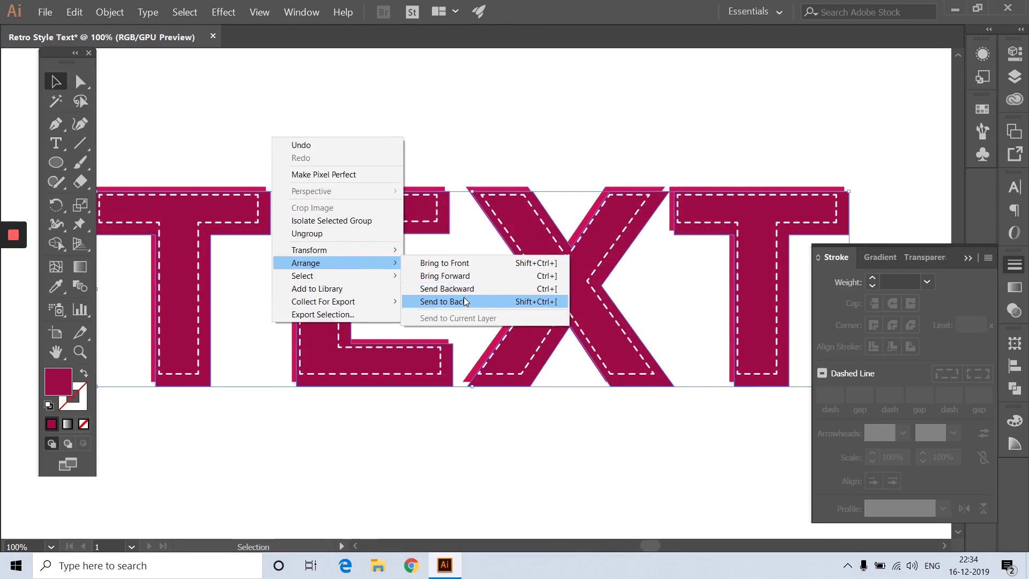
pyautogui.click(428, 301)
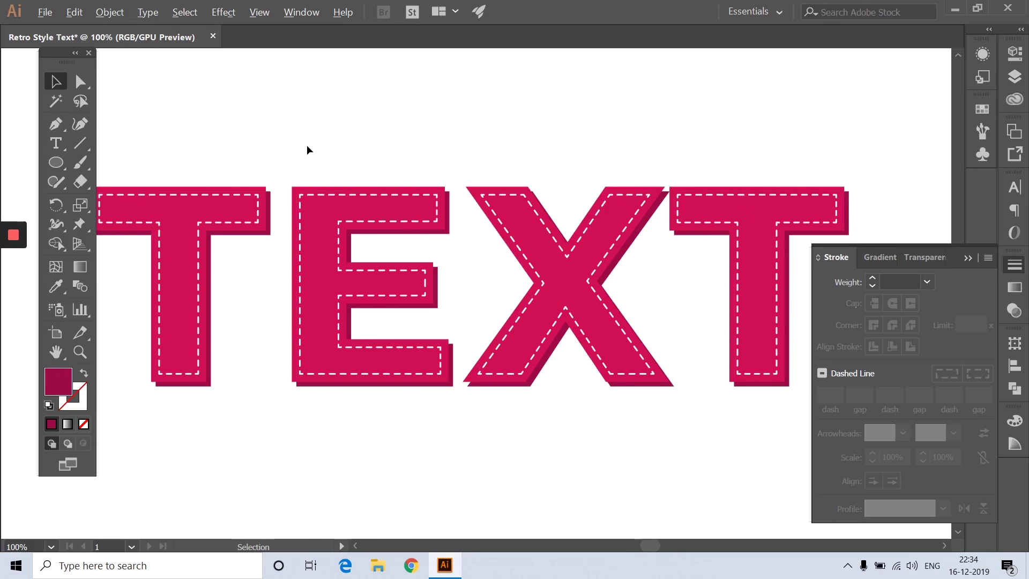
pyautogui.moveTo(307, 150); pyautogui.dragTo(369, 142)
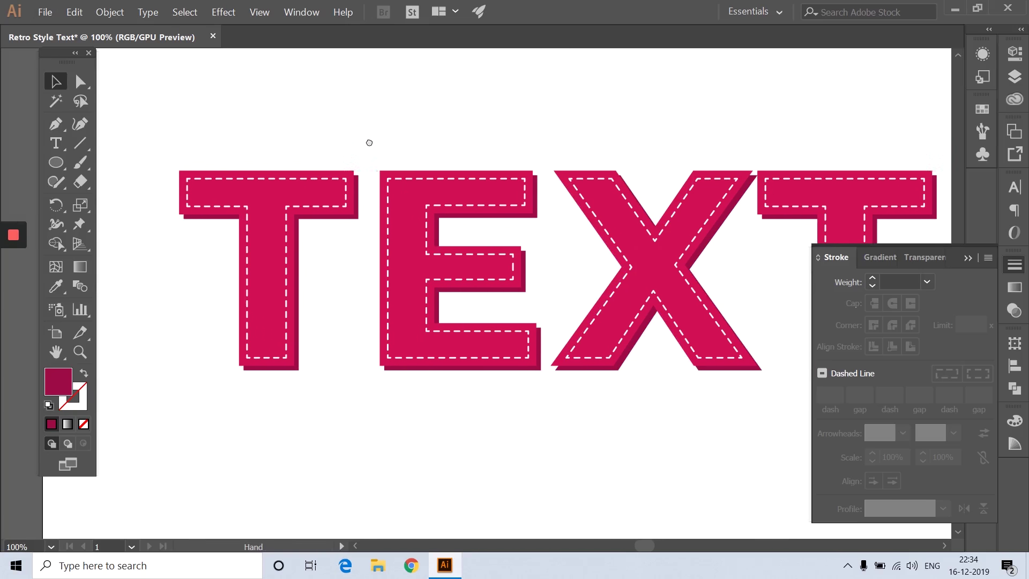
pyautogui.click(317, 184)
pyautogui.scroll(1, 308, 190)
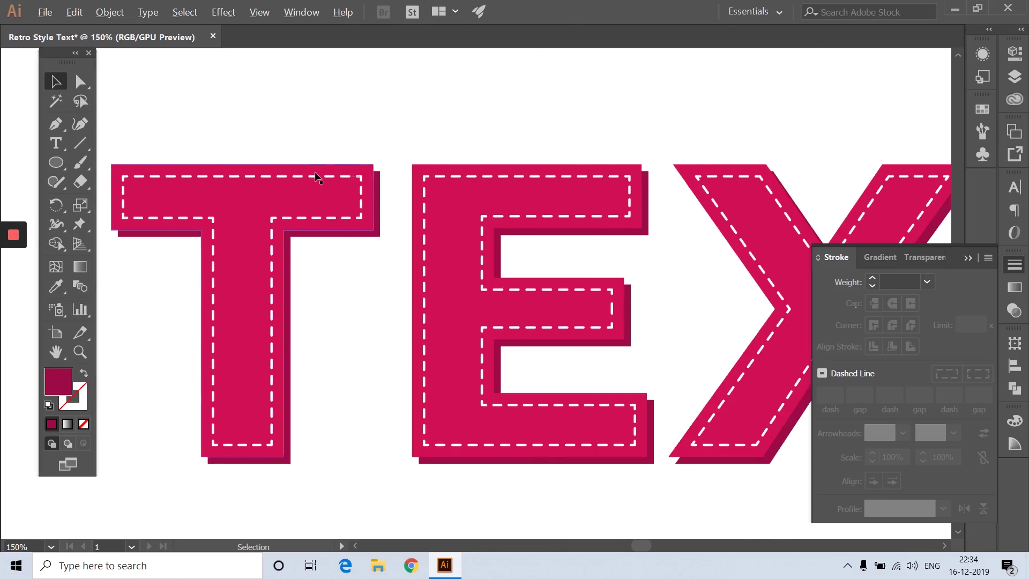
pyautogui.scroll(1, 328, 166)
pyautogui.scroll(-4, 332, 170)
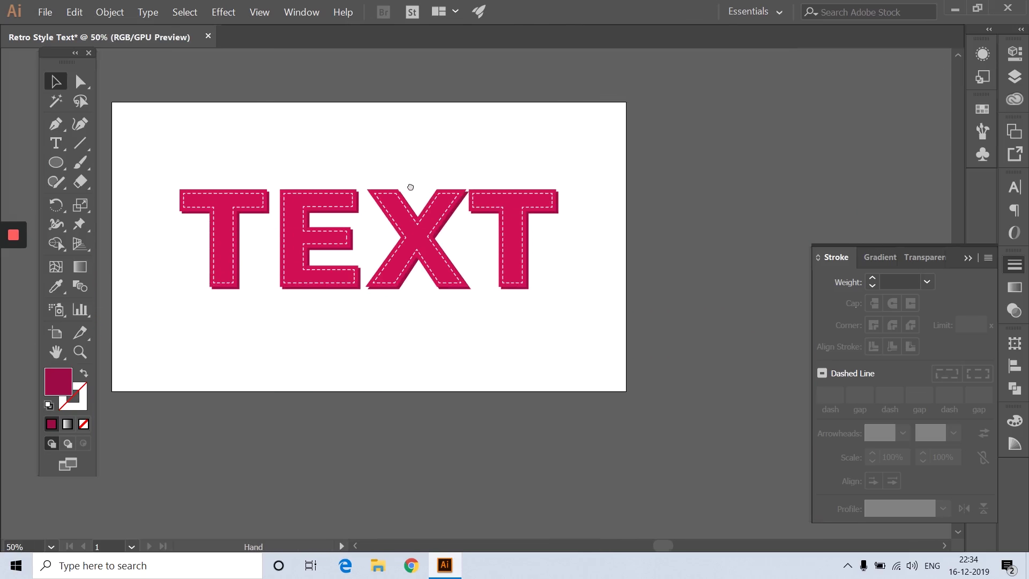
pyautogui.moveTo(410, 187); pyautogui.dragTo(420, 193)
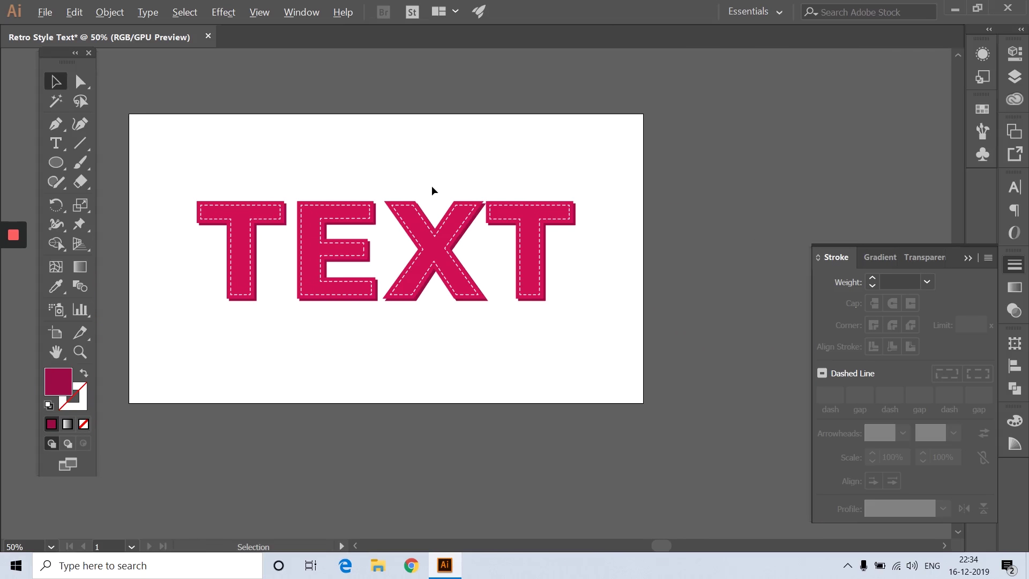
# - Open the Colors Illustrator file from the Desktop folder
pyautogui.scroll(-1, 432, 185)
pyautogui.click(45, 13)
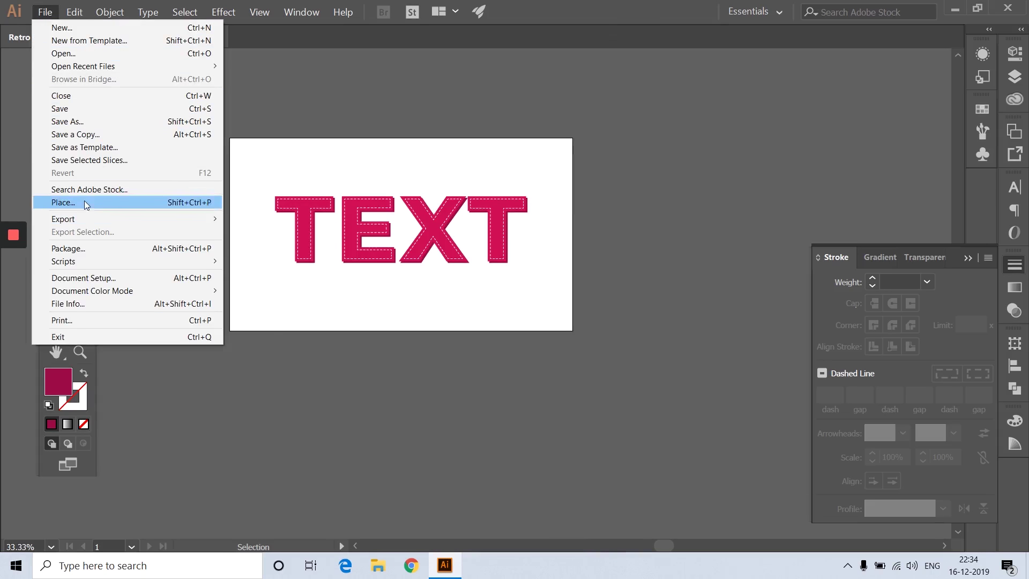
pyautogui.click(75, 55)
pyautogui.scroll(-1, 161, 150)
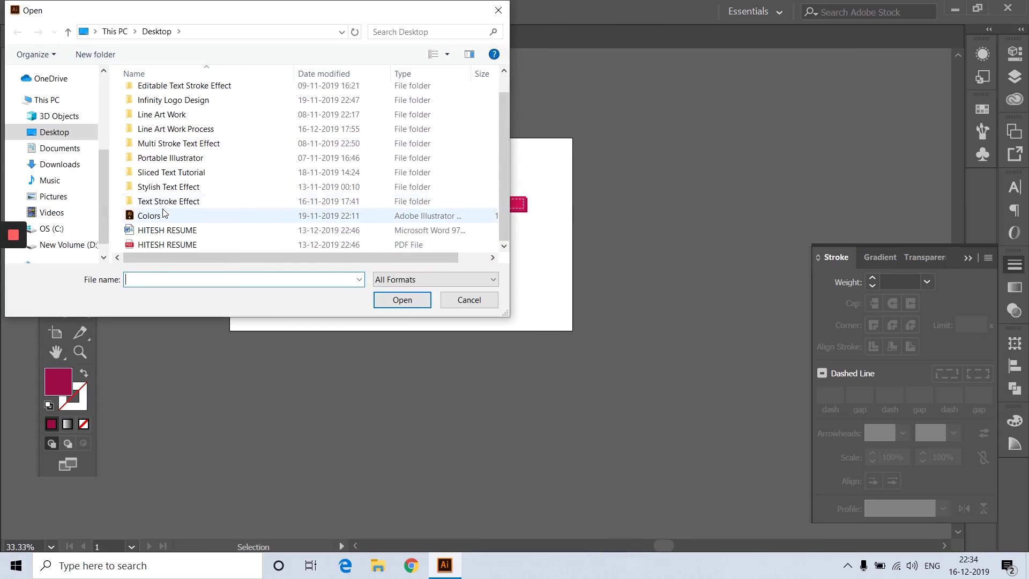
pyautogui.click(167, 216)
pyautogui.click(402, 300)
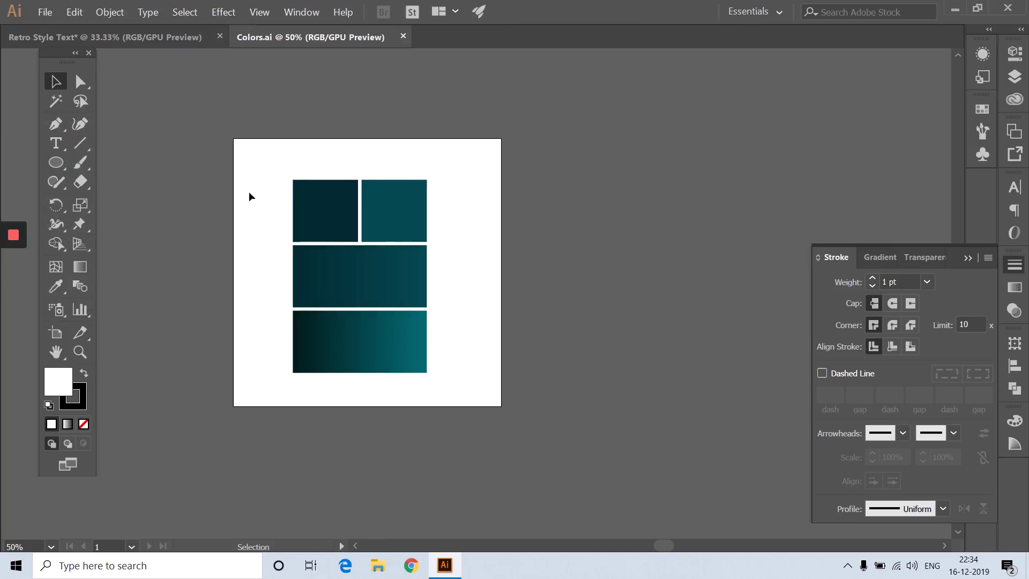
# - Bring all four teal swatches into the Retro Style Text document, beside the artboard, and close Colors.ai
pyautogui.moveTo(438, 187); pyautogui.dragTo(294, 414)
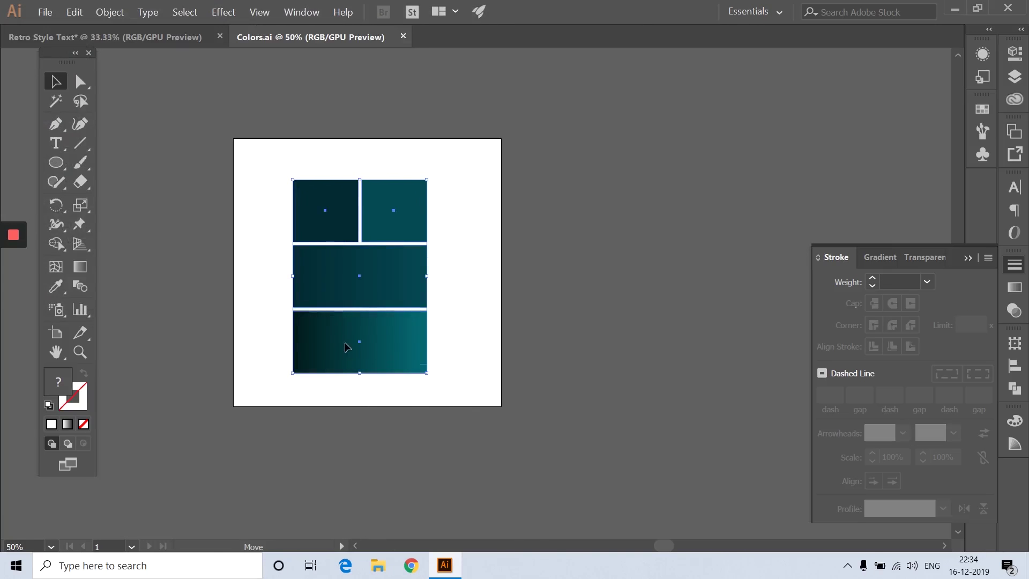
pyautogui.moveTo(340, 343); pyautogui.dragTo(638, 261)
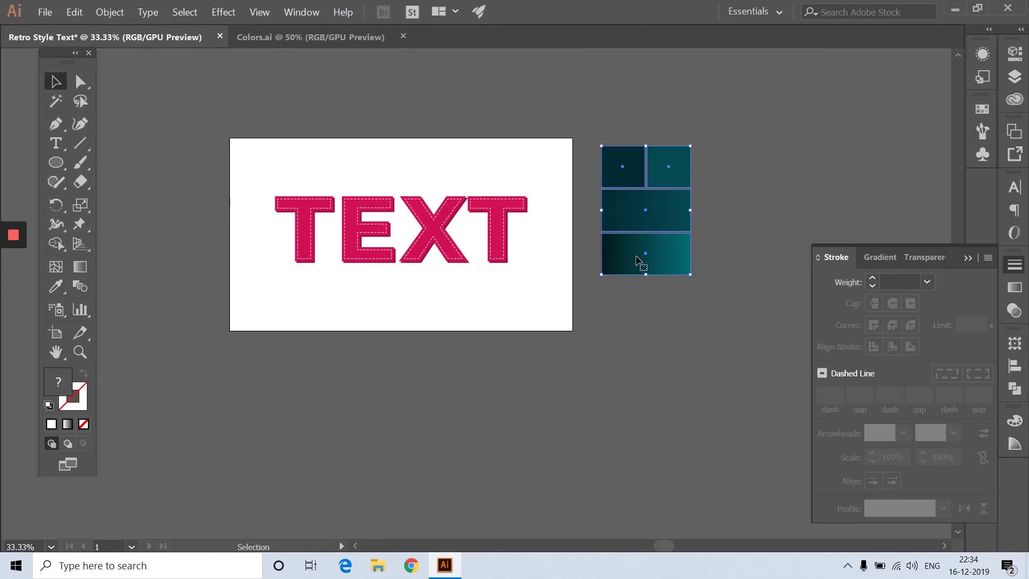
pyautogui.click(403, 36)
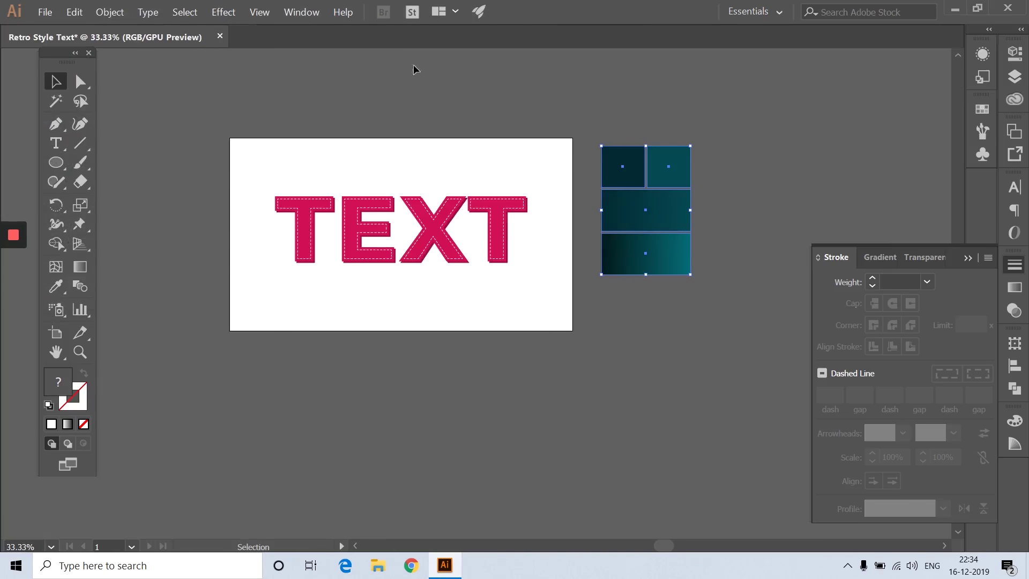
pyautogui.click(377, 108)
# - Draw a rectangle below the text and set its size to 1920 x 1080 px
pyautogui.moveTo(532, 126); pyautogui.dragTo(521, 136)
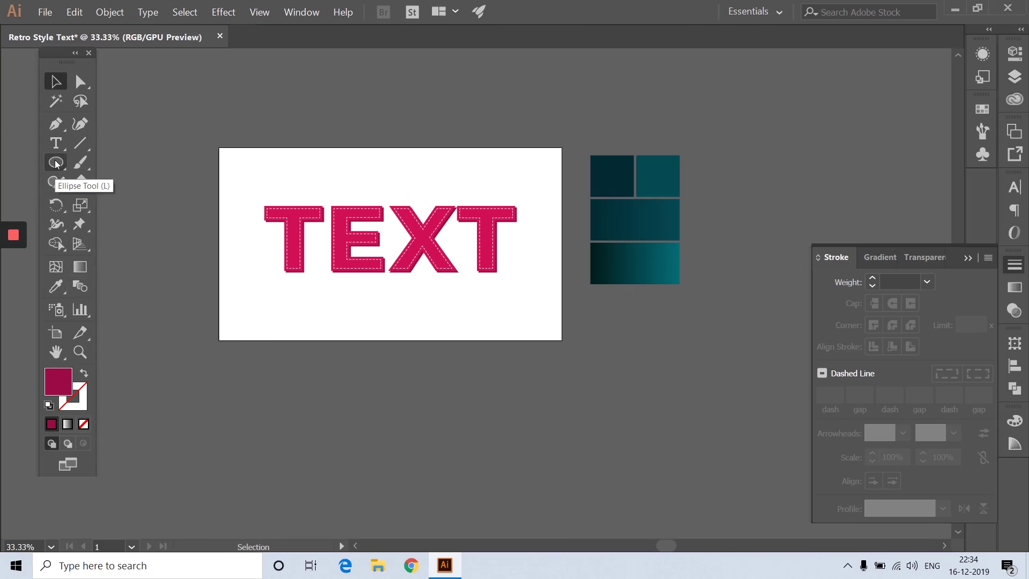
pyautogui.moveTo(55, 162); pyautogui.dragTo(100, 167)
pyautogui.moveTo(288, 294); pyautogui.dragTo(373, 337)
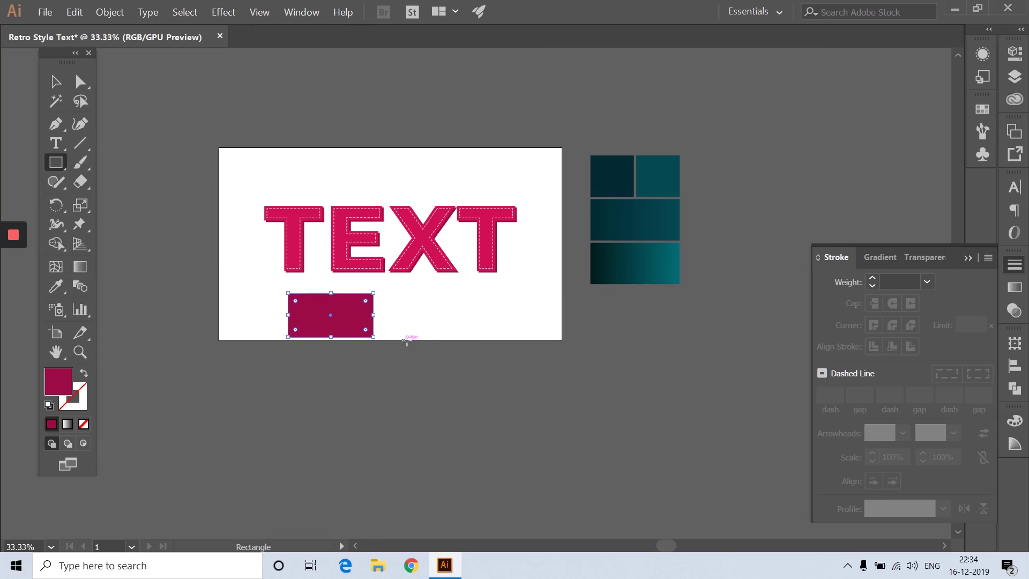
pyautogui.click(1015, 52)
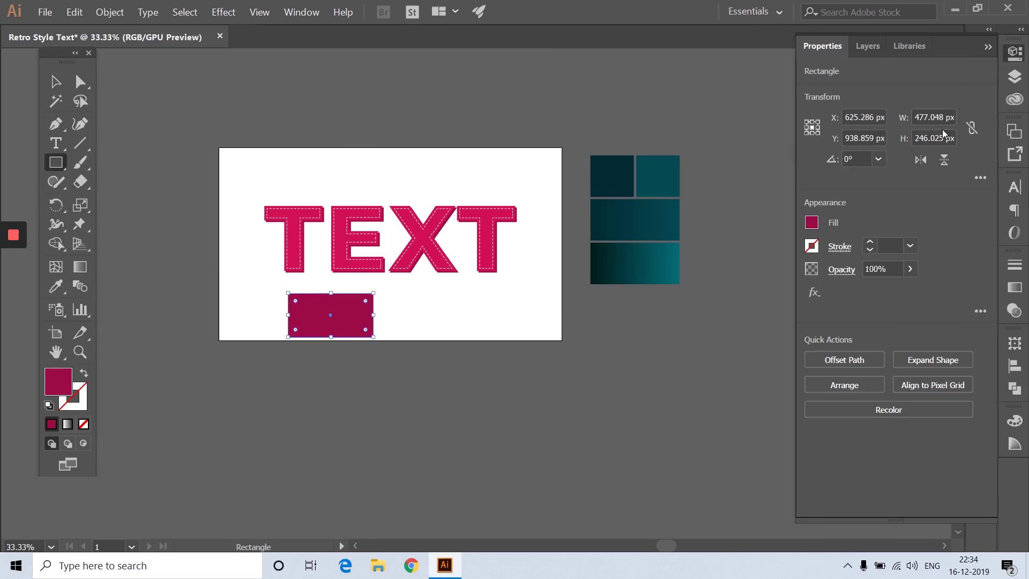
pyautogui.click(936, 115)
pyautogui.doubleClick(935, 116)
pyautogui.write('1920')
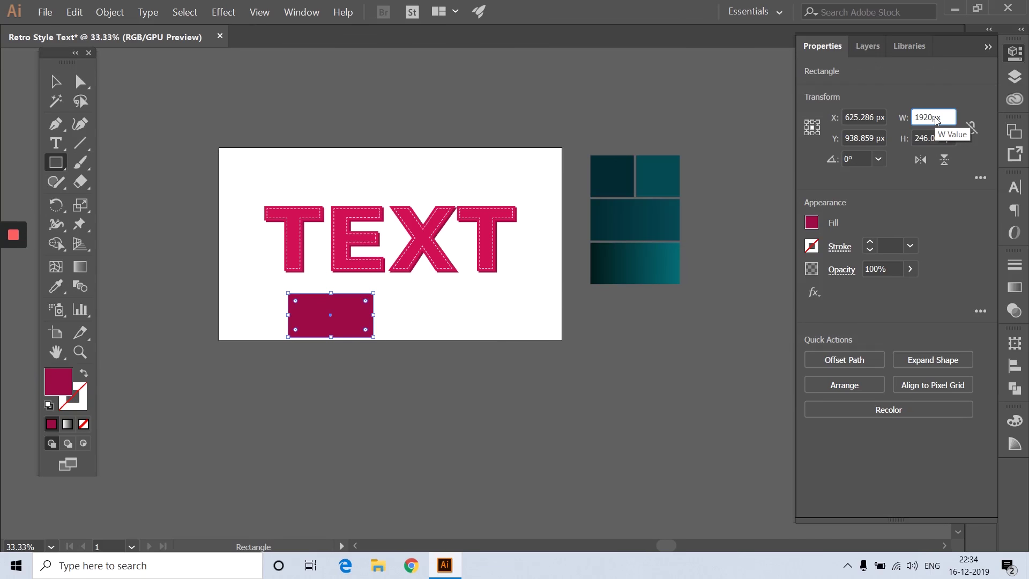
pyautogui.press('Tab')
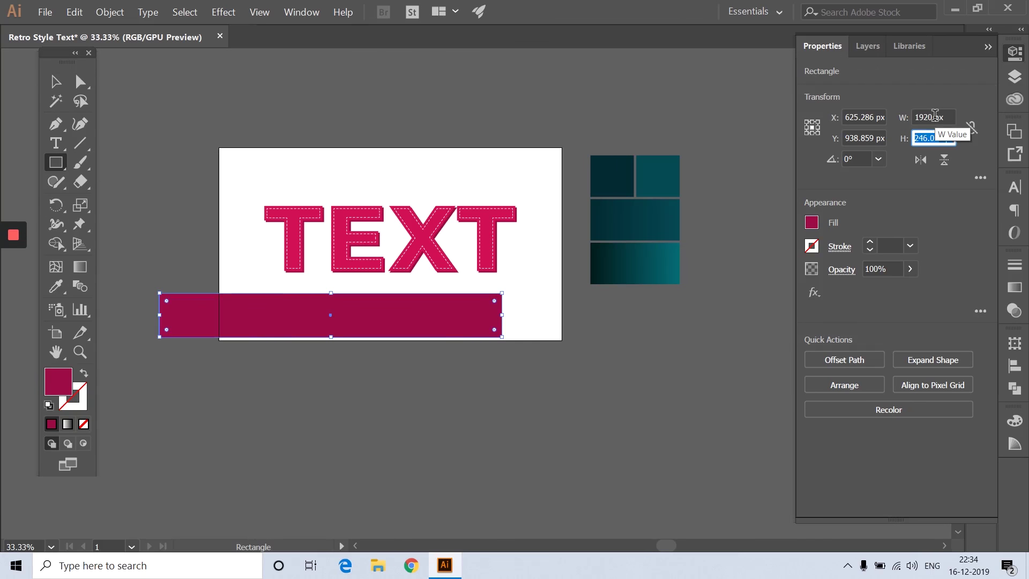
pyautogui.write('1080')
pyautogui.press('Return')
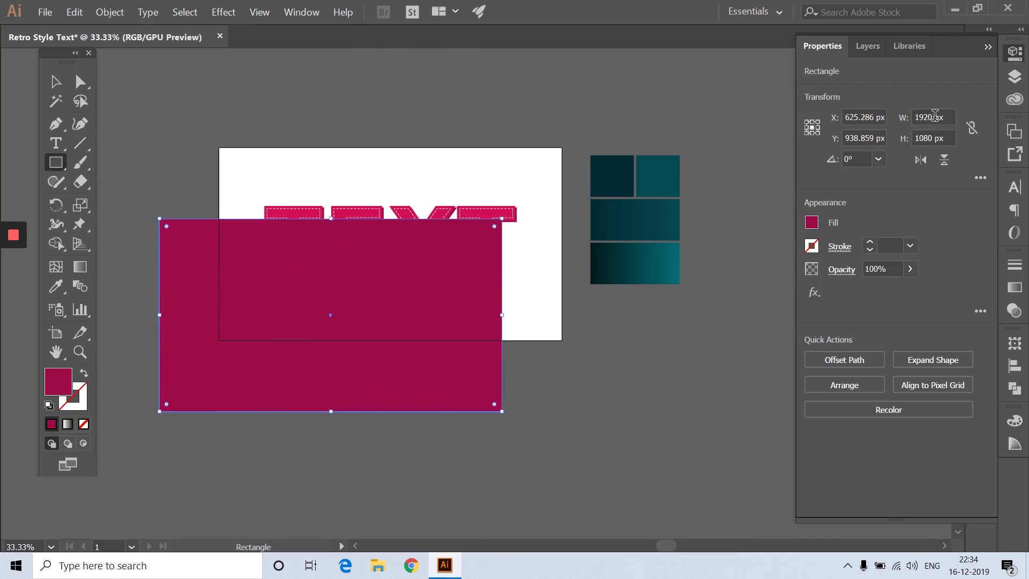
# - Send the rectangle to the back behind the text and centre it vertically and horizontally on the artboard
pyautogui.press('v')
pyautogui.rightClick(199, 234)
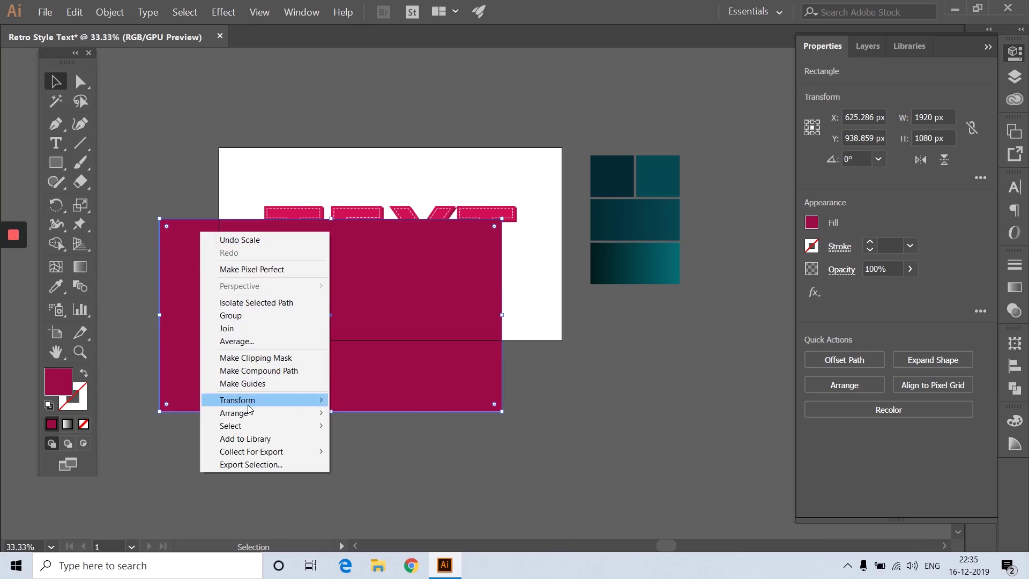
pyautogui.moveTo(252, 413)
pyautogui.click(382, 452)
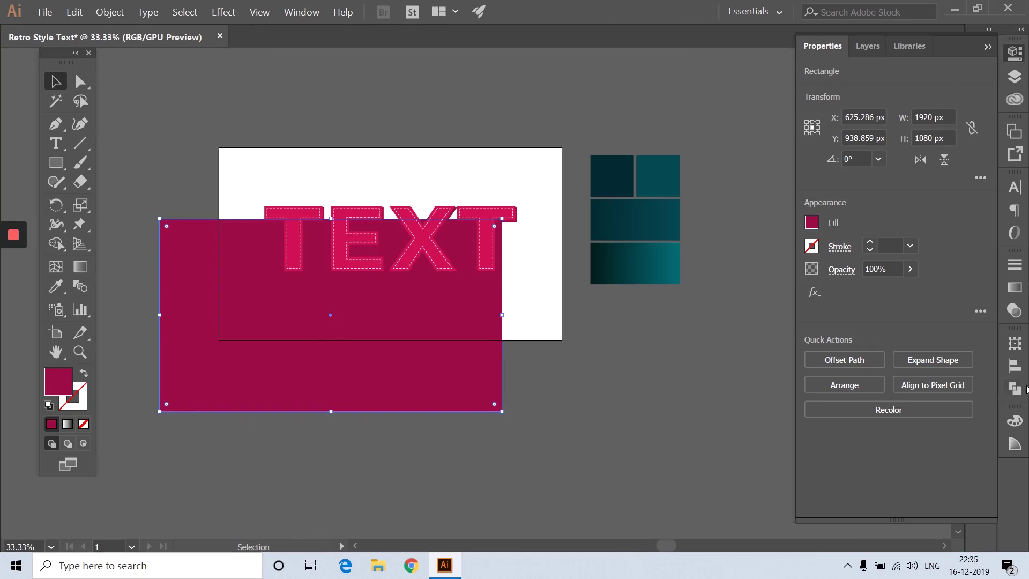
pyautogui.click(1015, 366)
pyautogui.click(954, 376)
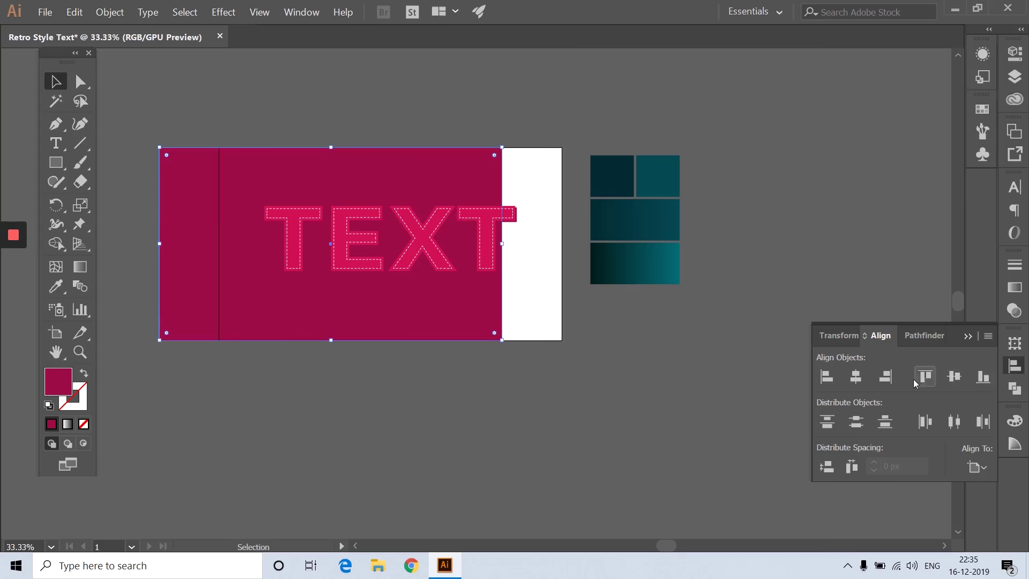
pyautogui.click(856, 376)
pyautogui.click(646, 323)
# - Sample the different teal swatches onto the background rectangle and settle on the strongest black-to-teal gradient
pyautogui.scroll(1, 377, 232)
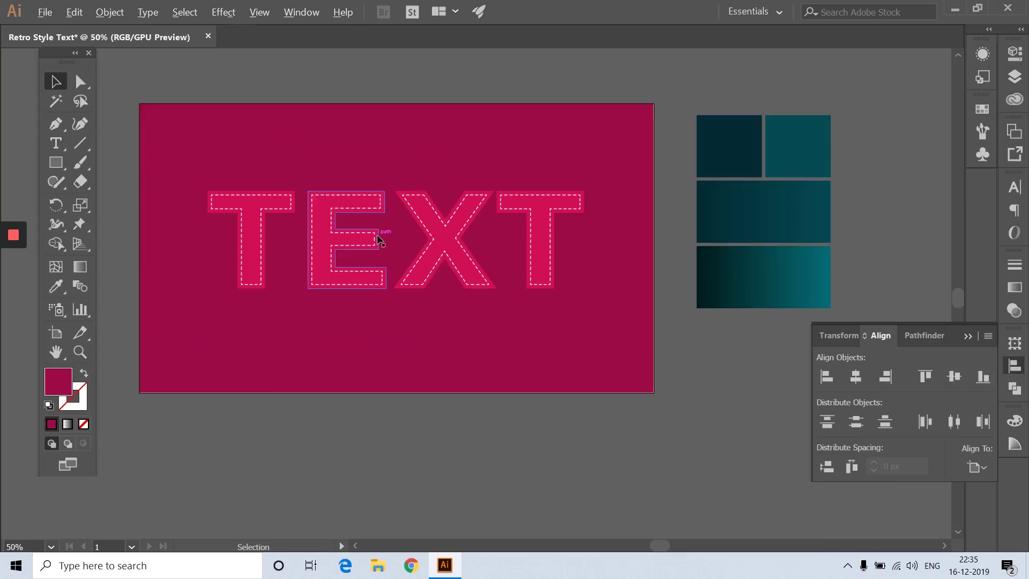
pyautogui.click(399, 177)
pyautogui.click(55, 288)
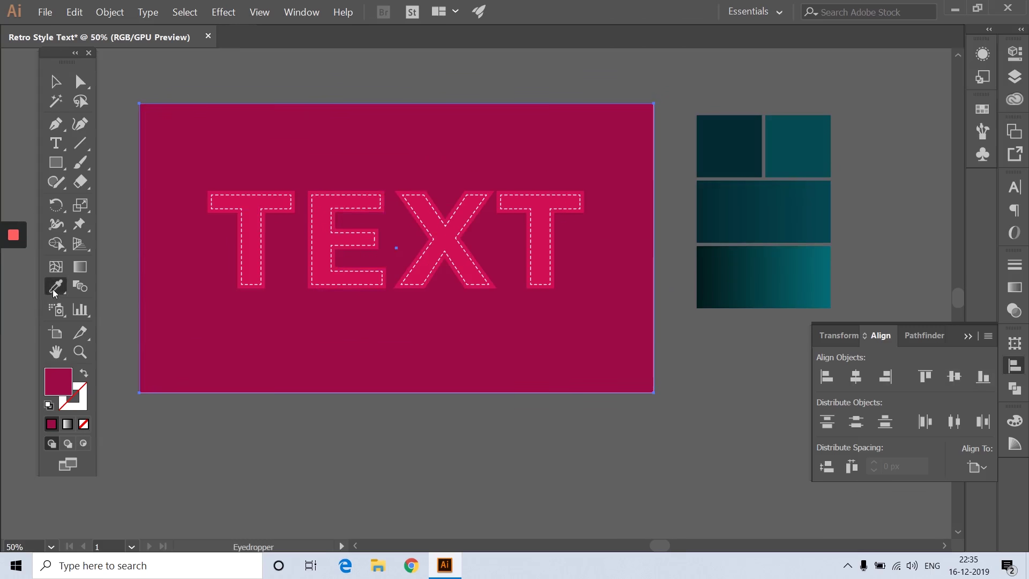
pyautogui.click(766, 269)
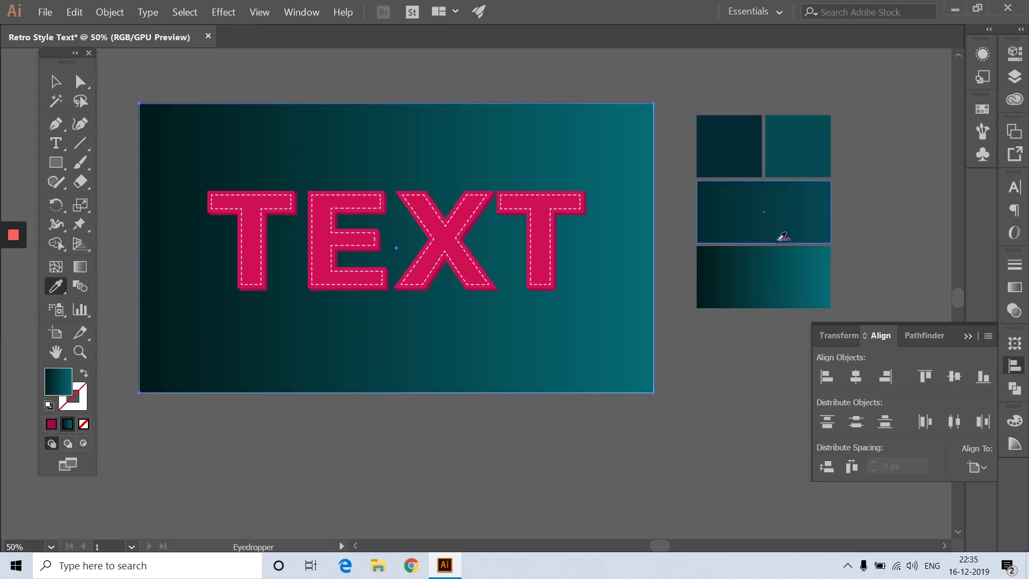
pyautogui.click(775, 214)
pyautogui.click(772, 155)
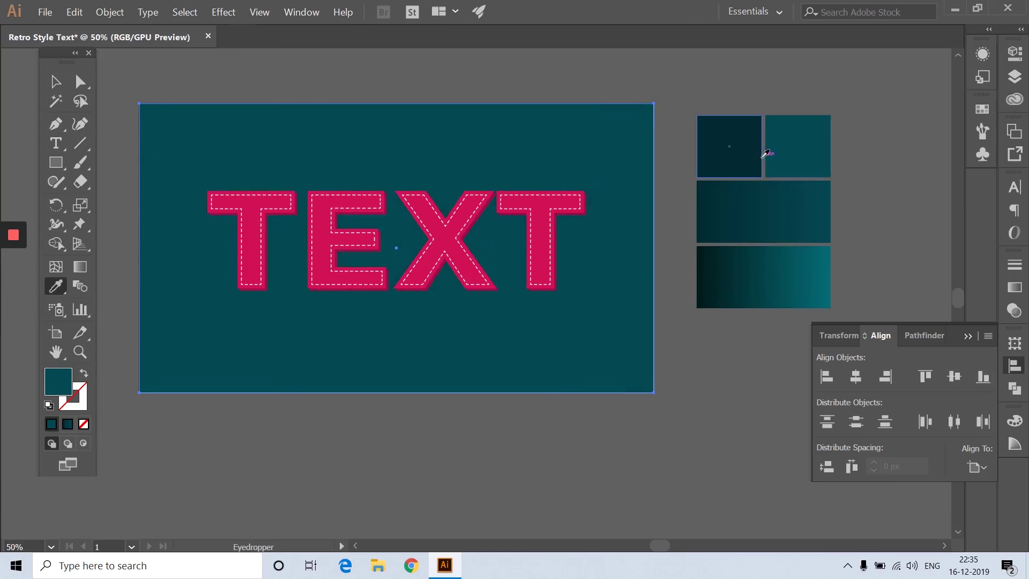
pyautogui.click(753, 157)
pyautogui.click(770, 273)
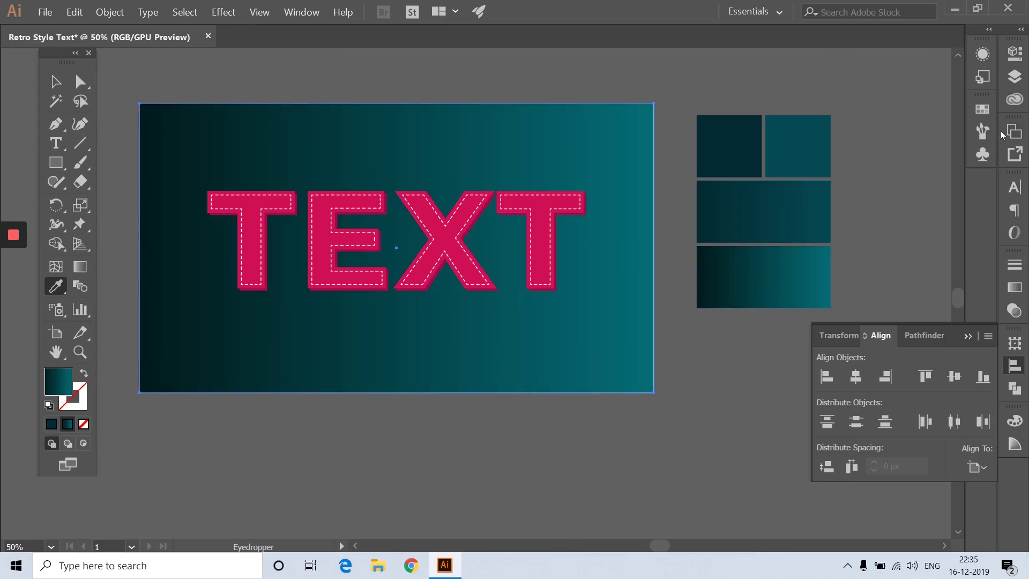
# - Make the background rectangle's gradient radial and swap its end stops so teal sits at the centre and black at the edges
pyautogui.click(1014, 288)
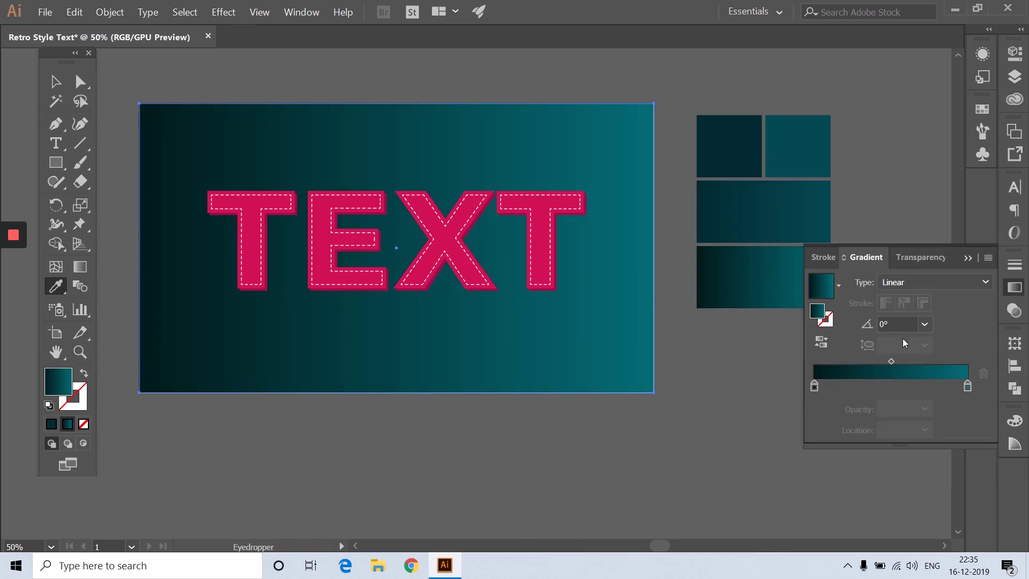
pyautogui.click(912, 282)
pyautogui.click(915, 314)
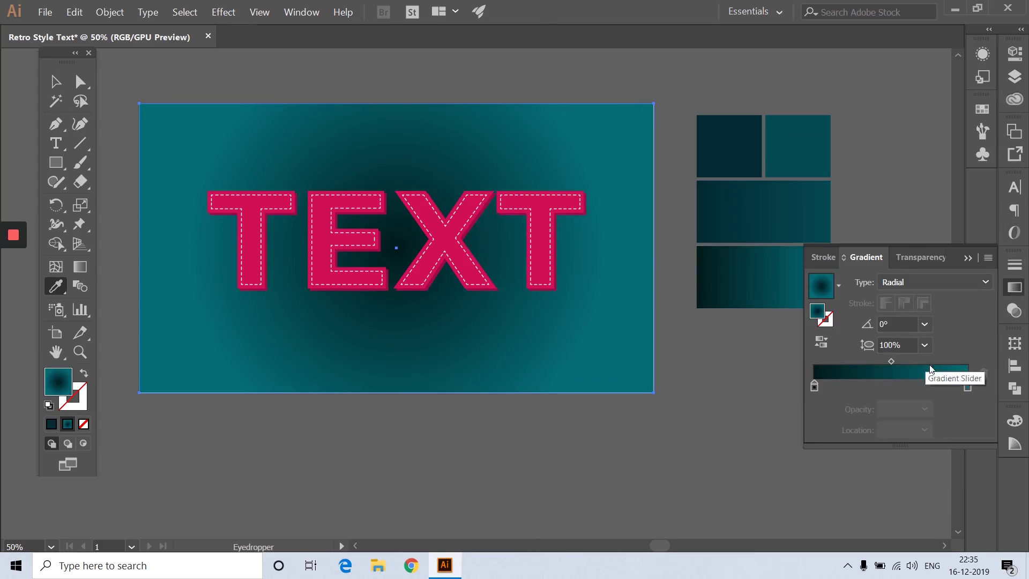
pyautogui.moveTo(967, 387)
pyautogui.mouseDown()
pyautogui.moveTo(868, 387)
pyautogui.moveTo(986, 383)
pyautogui.mouseUp()
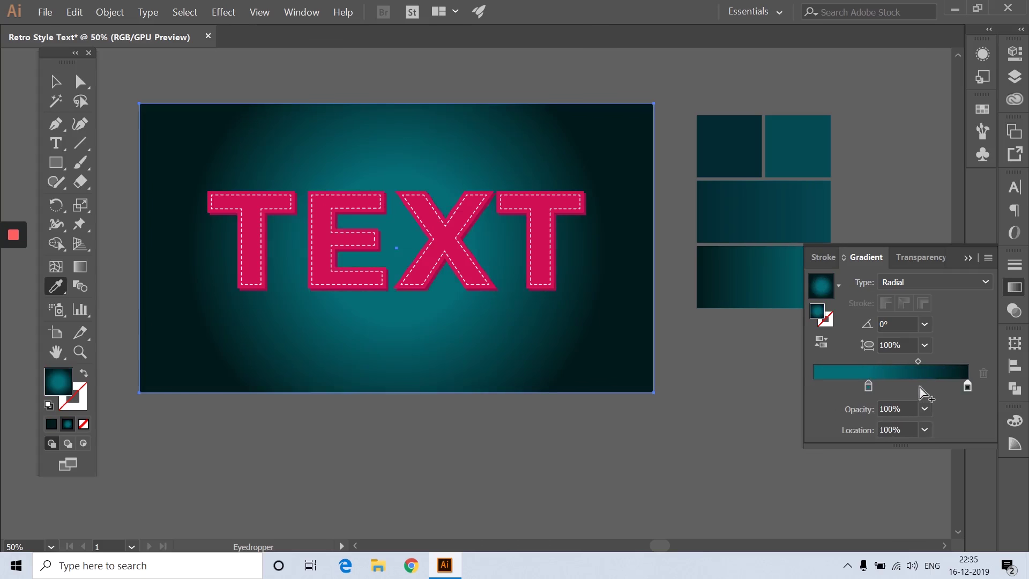
pyautogui.moveTo(868, 386); pyautogui.dragTo(802, 386)
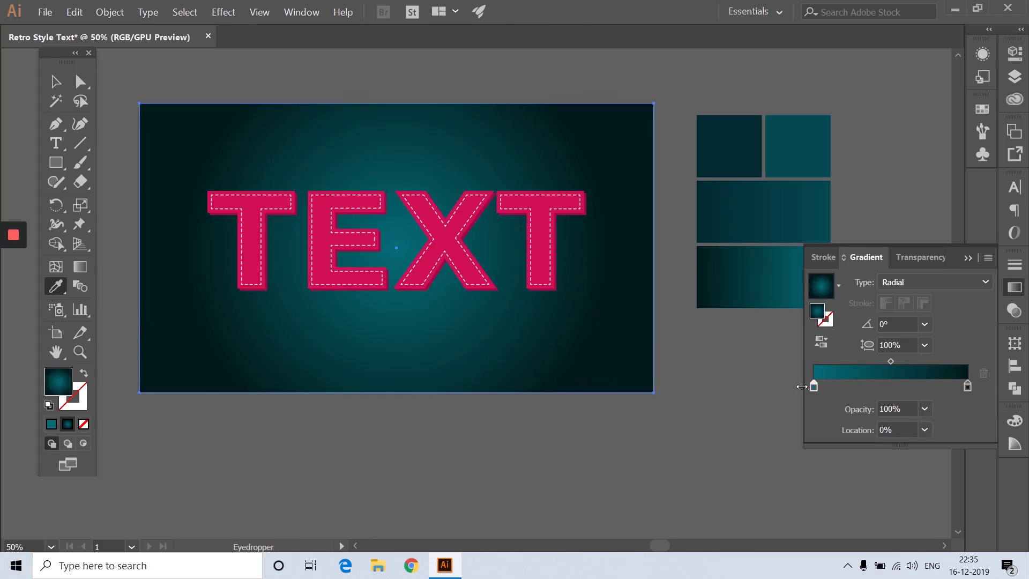
pyautogui.moveTo(964, 386); pyautogui.dragTo(992, 387)
pyautogui.moveTo(814, 386)
pyautogui.mouseDown()
pyautogui.moveTo(870, 385)
pyautogui.moveTo(800, 391)
pyautogui.mouseUp()
# - Shift the midpoint of the background's radial gradient towards the teal stop, to 33.59%
pyautogui.moveTo(890, 362)
pyautogui.mouseDown()
pyautogui.moveTo(840, 365)
pyautogui.moveTo(875, 363)
pyautogui.mouseUp()
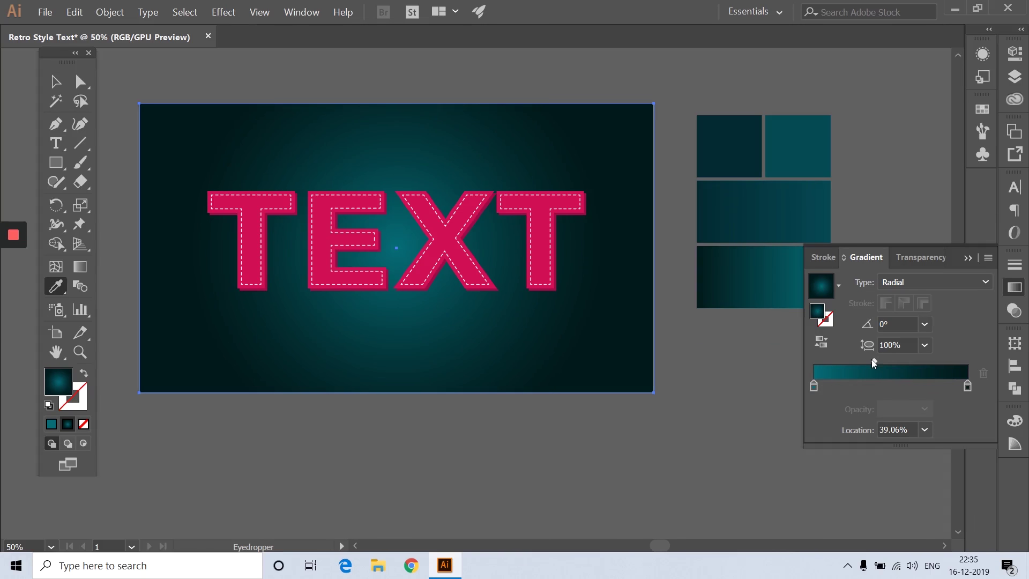
pyautogui.moveTo(872, 360); pyautogui.dragTo(864, 362)
pyautogui.moveTo(868, 359); pyautogui.dragTo(866, 360)
# - Select the darker shadow lettering together with the crimson front lettering and make a blend between them
pyautogui.scroll(3, 568, 271)
pyautogui.press('v')
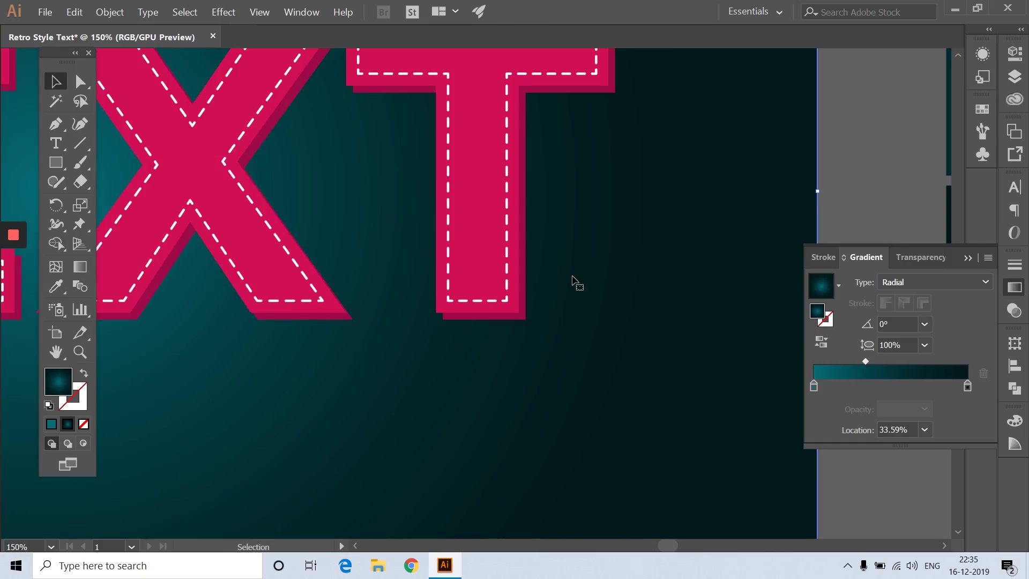
pyautogui.click(516, 322)
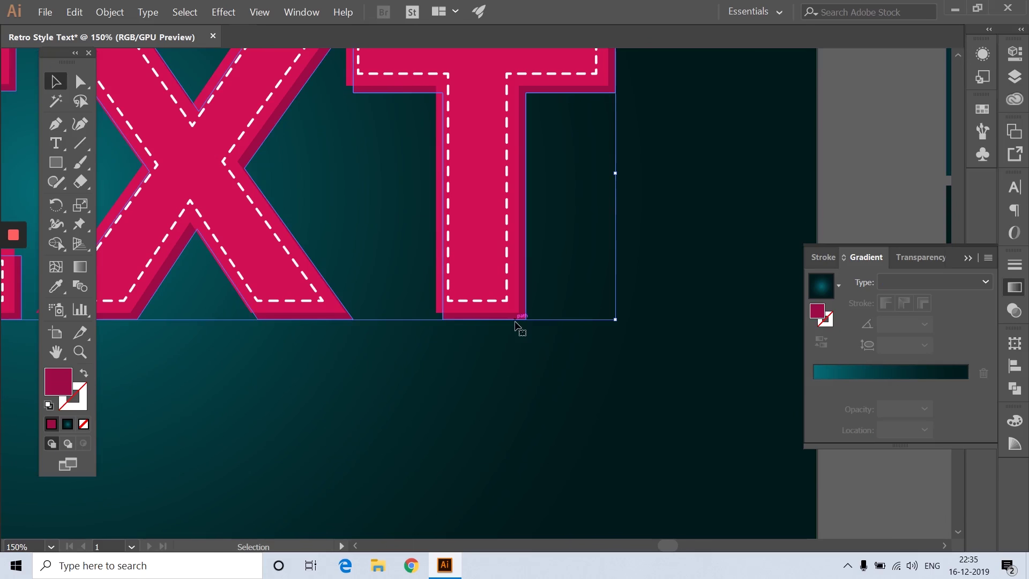
pyautogui.keyDown('shift'); pyautogui.click(515, 314); pyautogui.keyUp('shift')
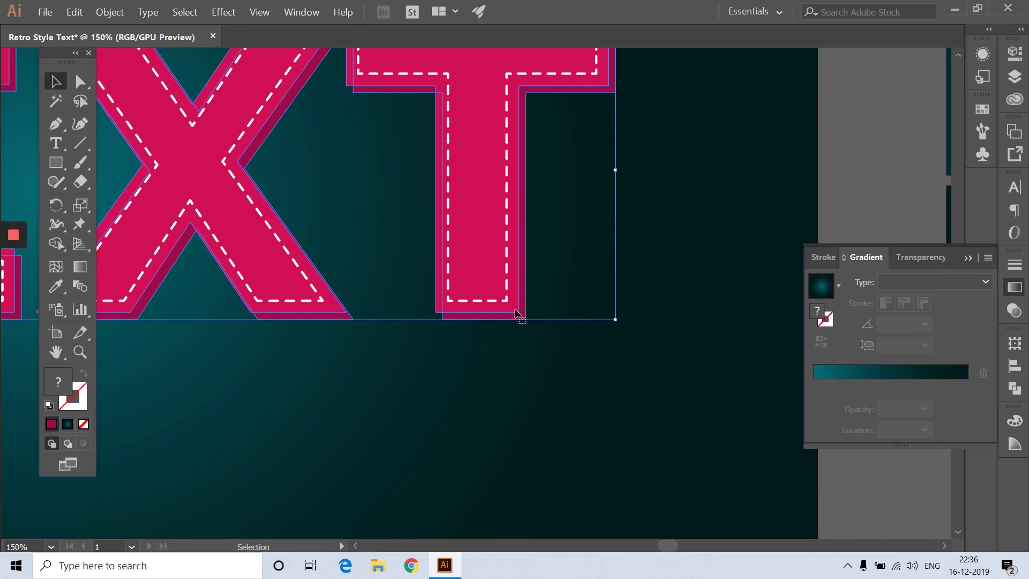
pyautogui.click(110, 14)
pyautogui.moveTo(235, 316)
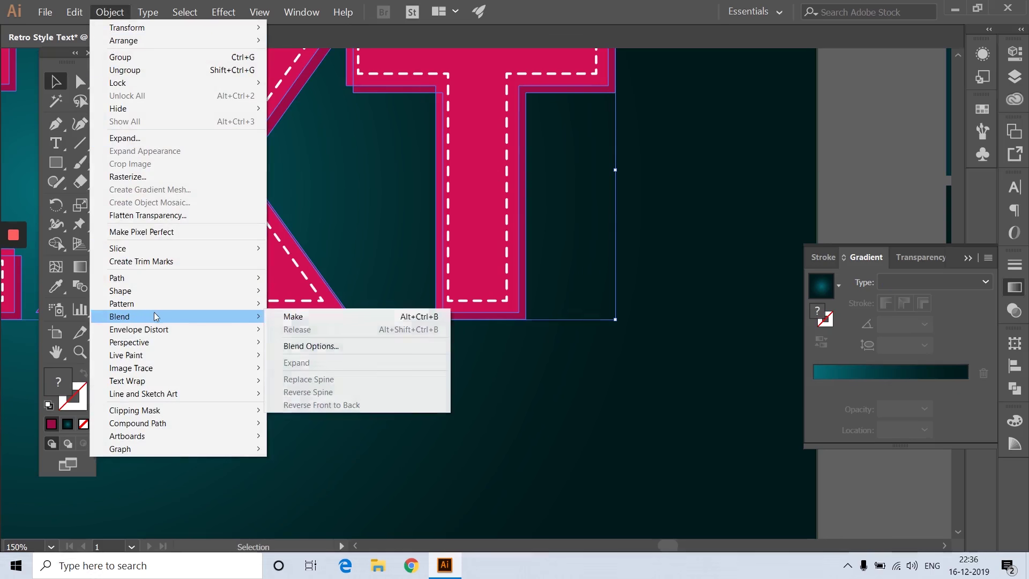
pyautogui.click(320, 347)
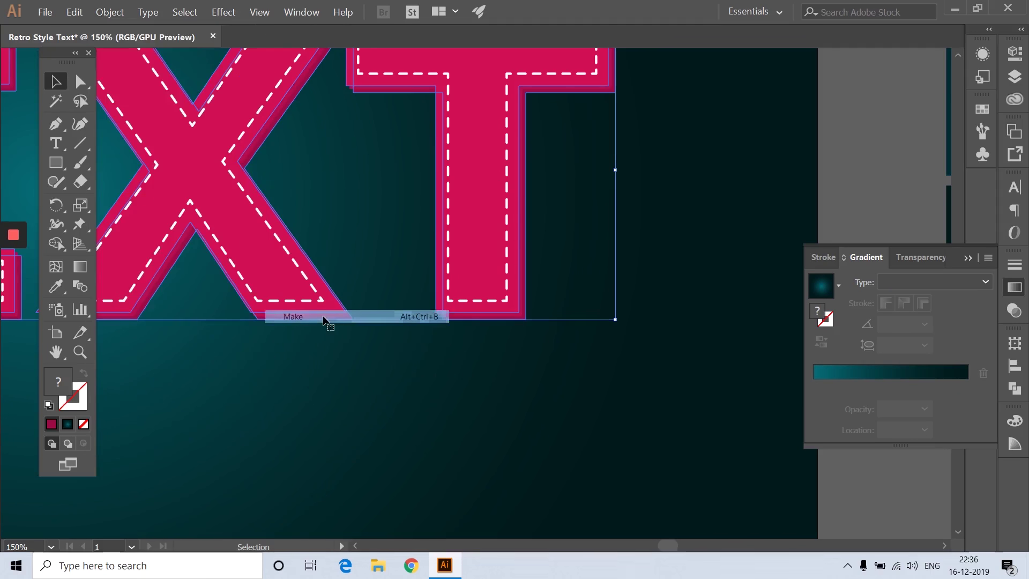
# - Set the lettering blend's spacing to Specified Steps with 200 steps and deselect it
pyautogui.click(76, 13)
pyautogui.moveTo(99, 13)
pyautogui.moveTo(236, 316)
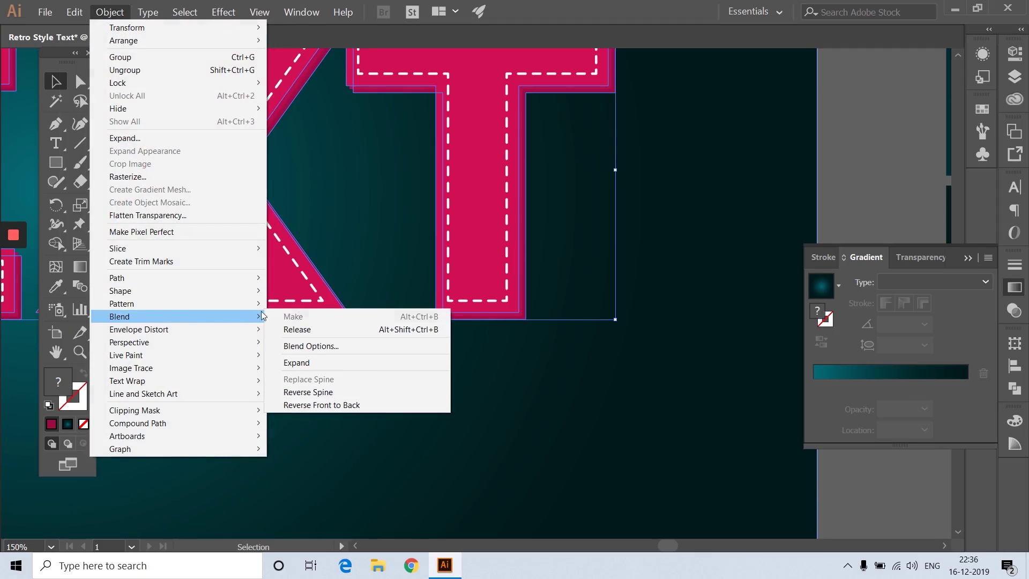
pyautogui.click(318, 347)
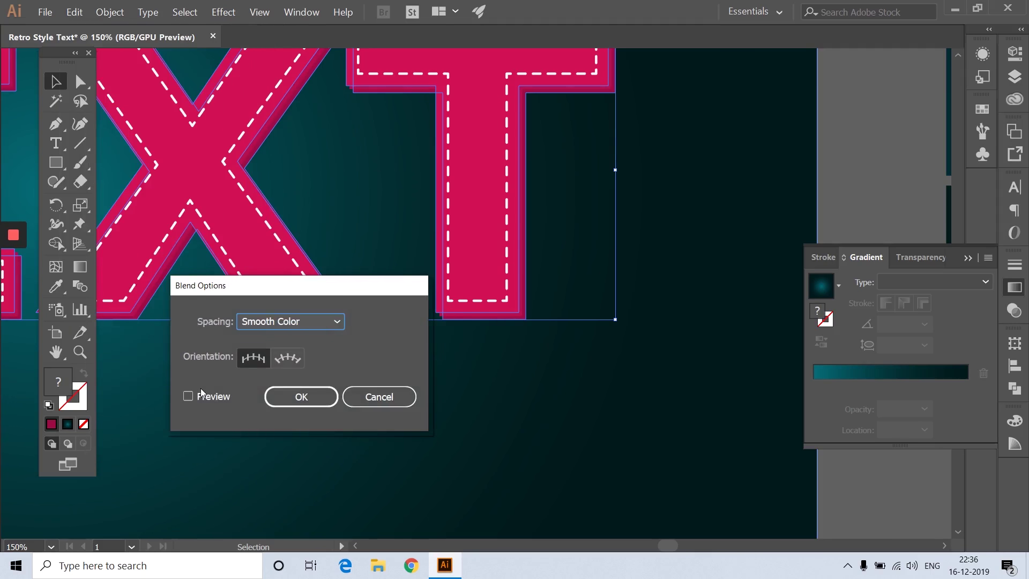
pyautogui.click(205, 397)
pyautogui.click(310, 323)
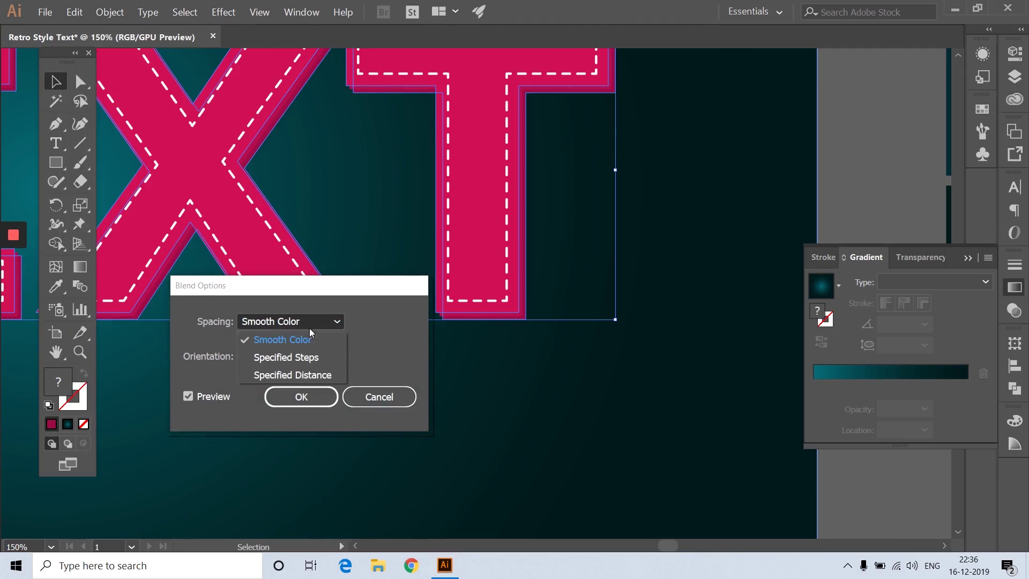
pyautogui.click(309, 358)
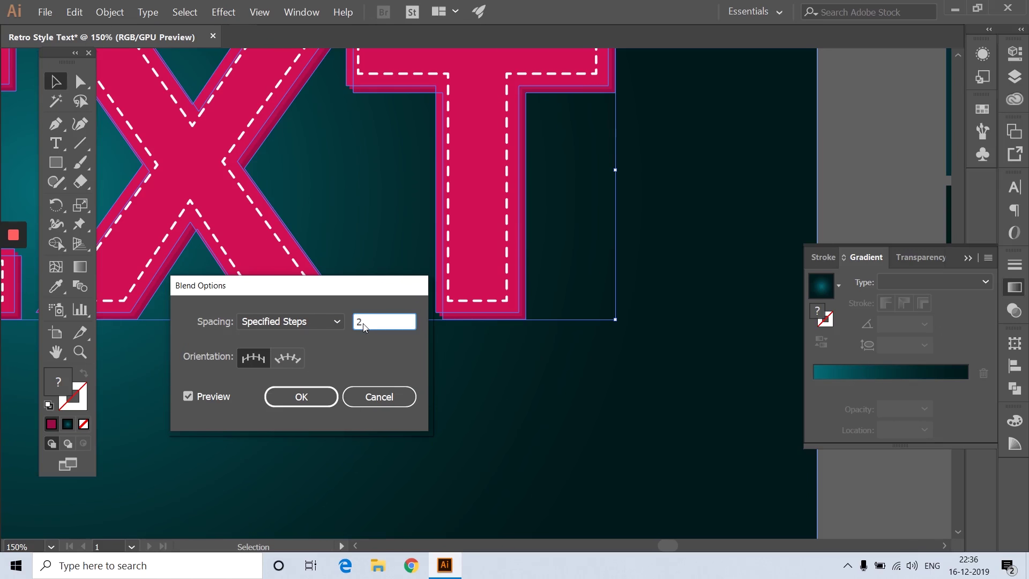
pyautogui.write('200')
pyautogui.click(304, 397)
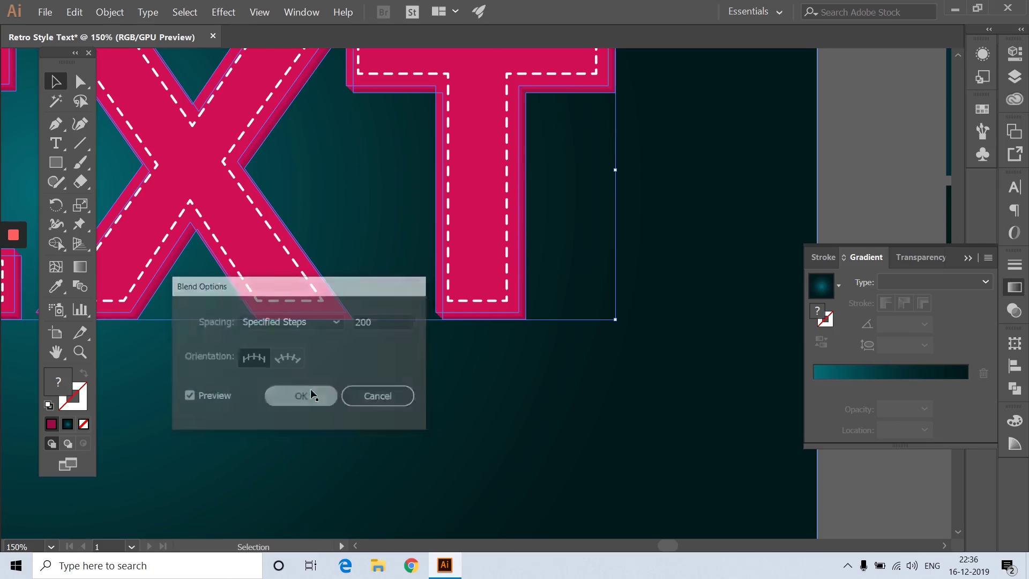
pyautogui.click(879, 150)
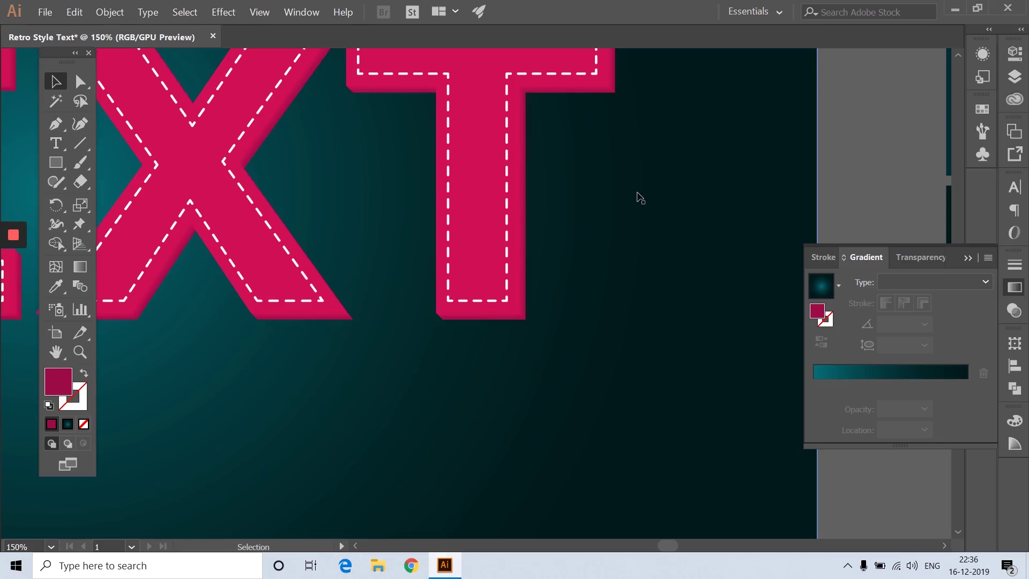
# - Isolate the shadow lettering inside the blend, darken its fill to #7C0A3E and leave isolation mode
pyautogui.scroll(-2, 637, 195)
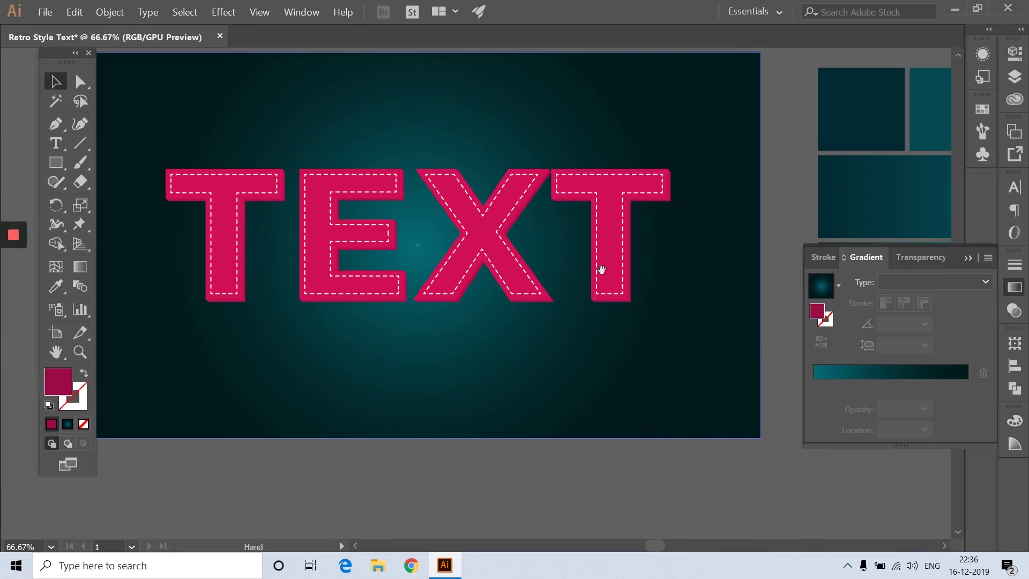
pyautogui.scroll(6, 209, 191)
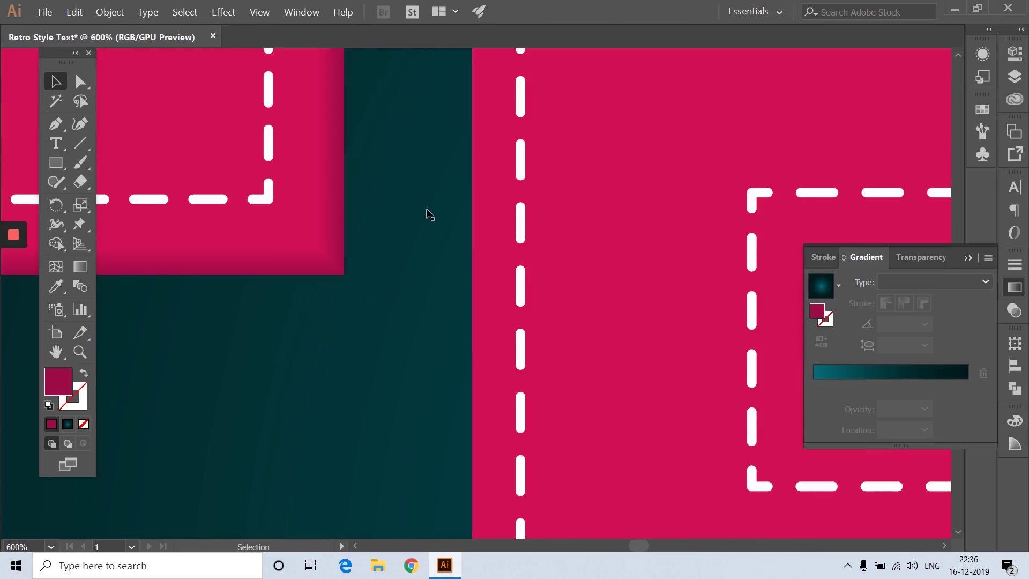
pyautogui.scroll(-4, 429, 215)
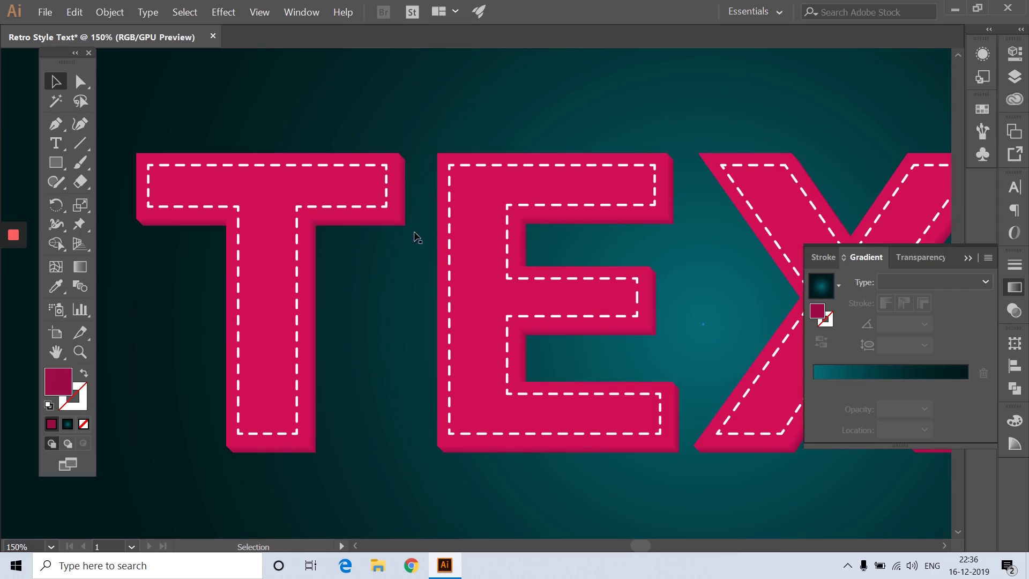
pyautogui.click(405, 224)
pyautogui.doubleClick(403, 225)
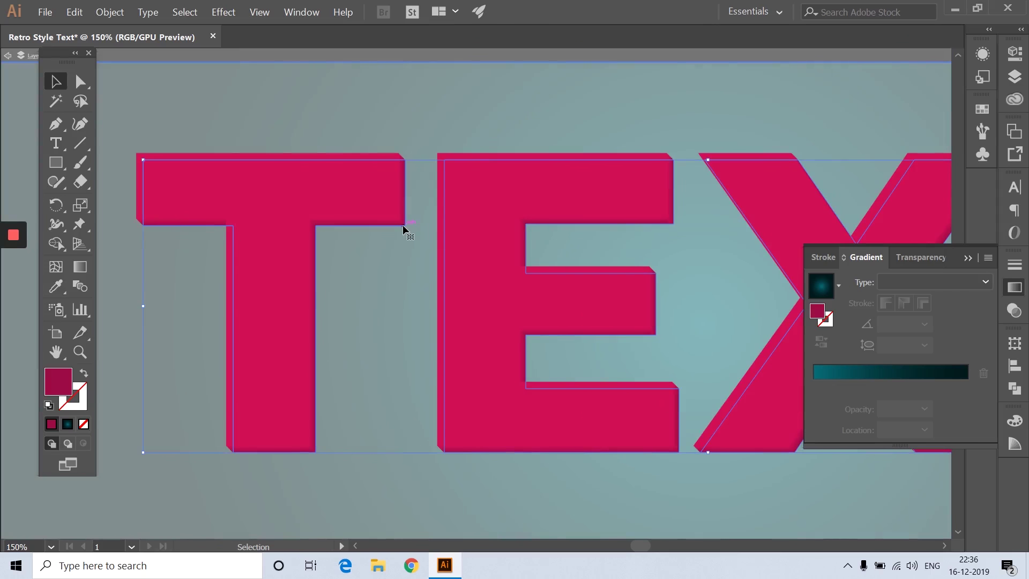
pyautogui.doubleClick(53, 383)
pyautogui.moveTo(489, 253); pyautogui.dragTo(491, 278)
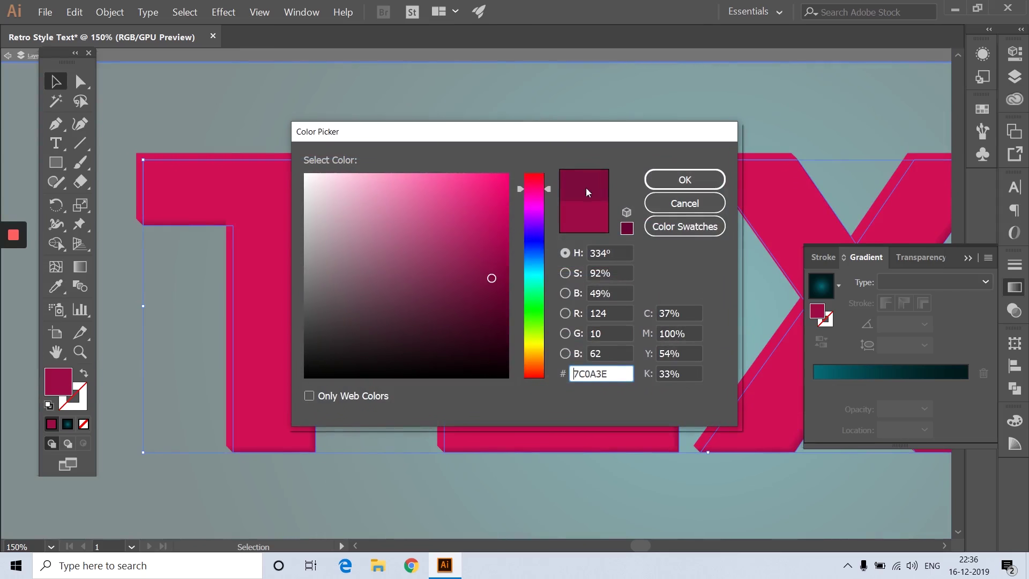
pyautogui.click(685, 179)
pyautogui.doubleClick(436, 128)
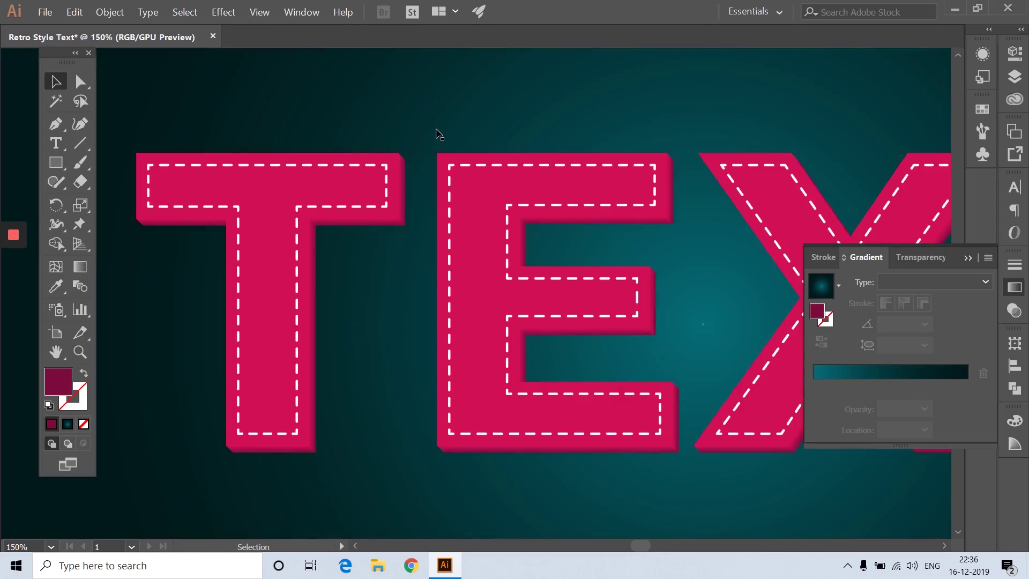
# - Select the blended letters and dashed insets without the background and centre them vertically and horizontally on the artboard
pyautogui.hotkey('ctrl', '0')
pyautogui.click(538, 211)
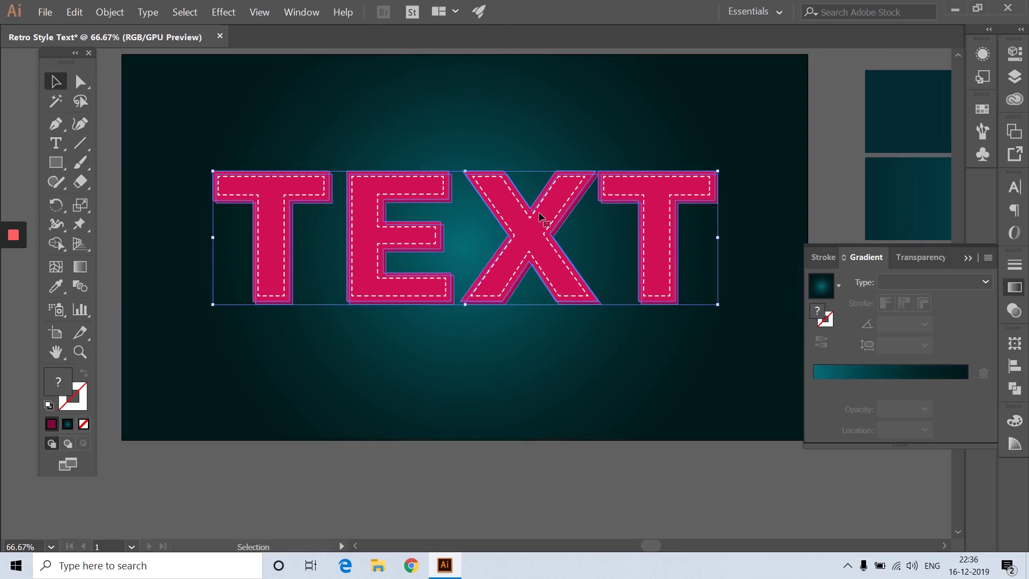
pyautogui.scroll(-2, 533, 203)
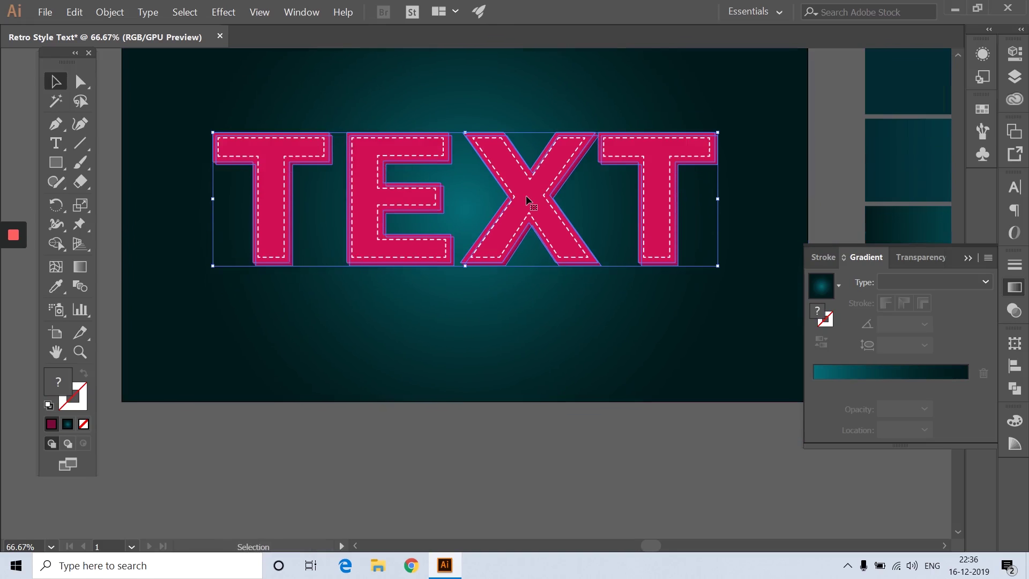
pyautogui.press('super')
pyautogui.press('super')
pyautogui.scroll(-2, 528, 195)
pyautogui.moveTo(539, 183); pyautogui.dragTo(534, 238)
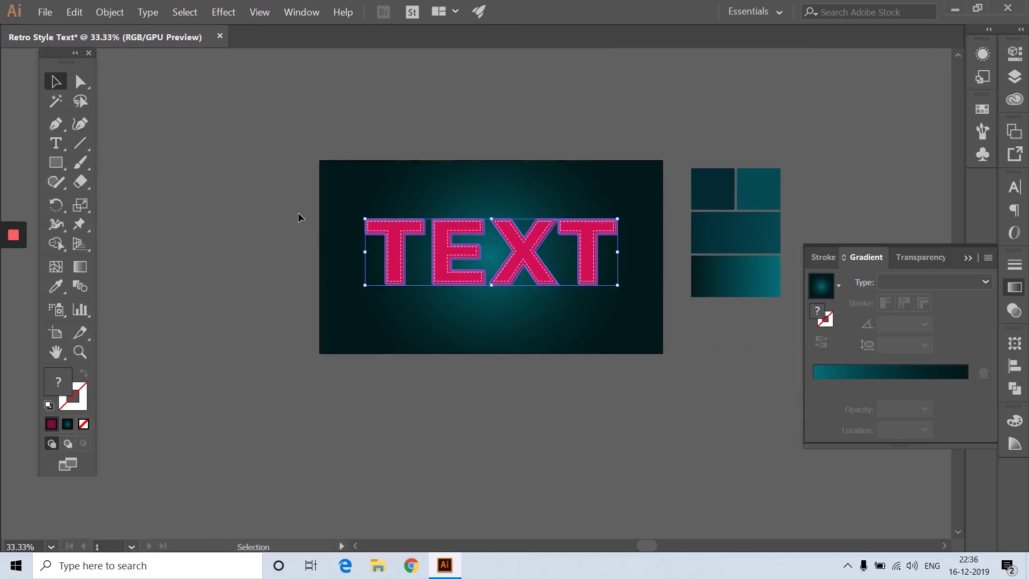
pyautogui.moveTo(298, 213); pyautogui.dragTo(411, 244)
pyautogui.keyDown('shift'); pyautogui.click(344, 245); pyautogui.keyUp('shift')
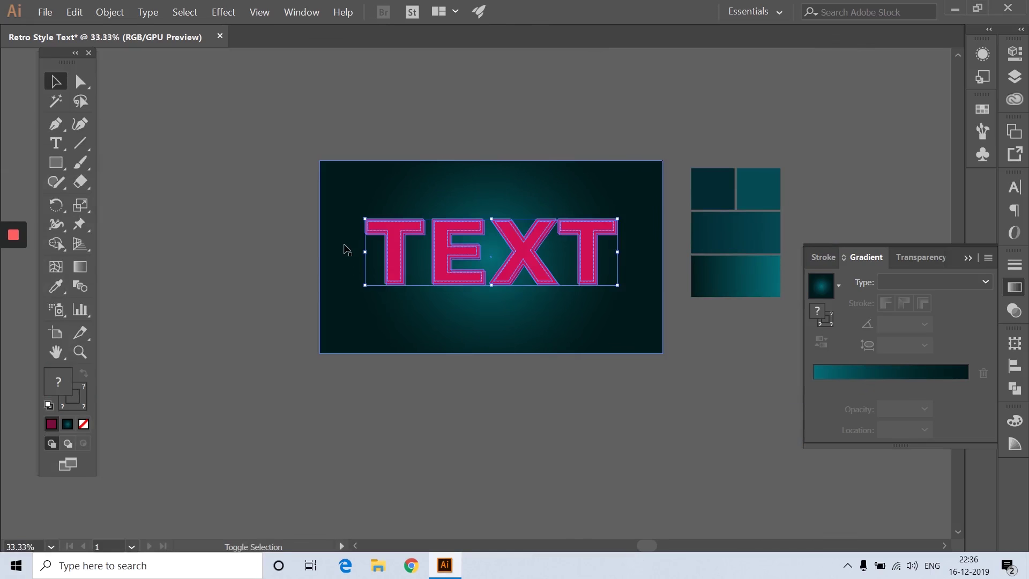
pyautogui.press('a')
pyautogui.press('v')
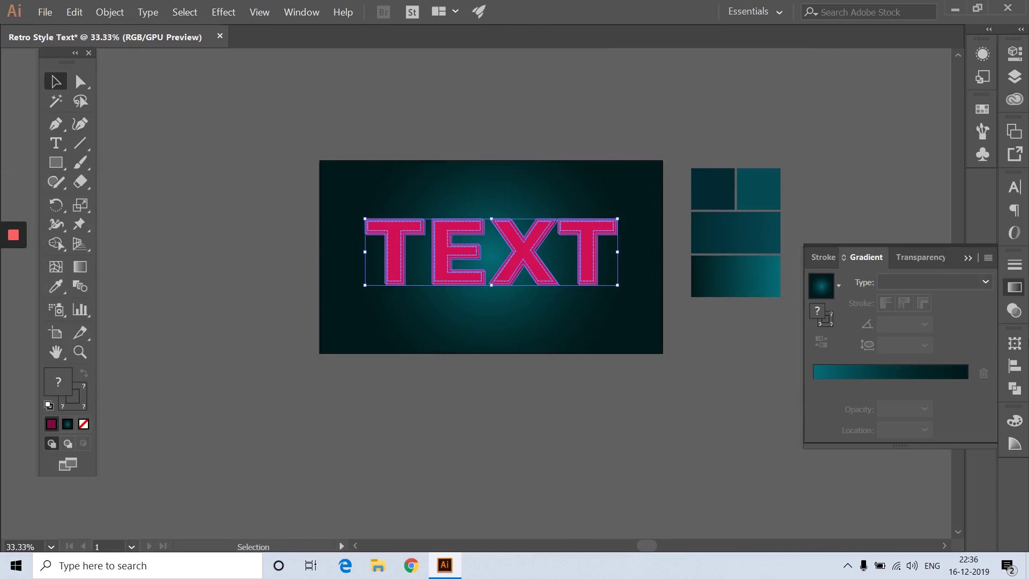
pyautogui.click(1007, 366)
pyautogui.click(954, 376)
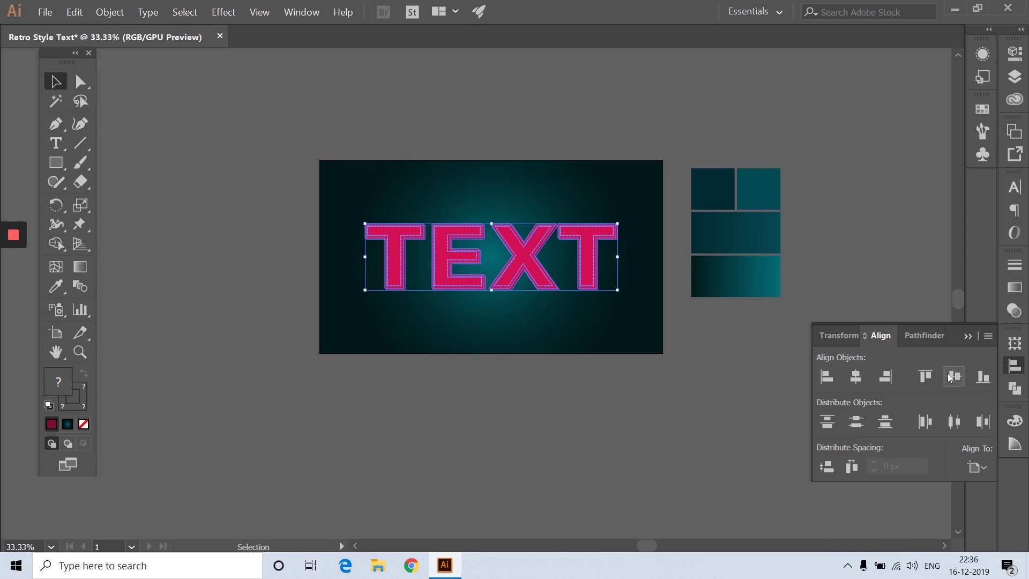
pyautogui.click(856, 376)
pyautogui.click(654, 387)
# - Examine the text effect against the gradient background, both up close and as a whole
pyautogui.scroll(1, 565, 271)
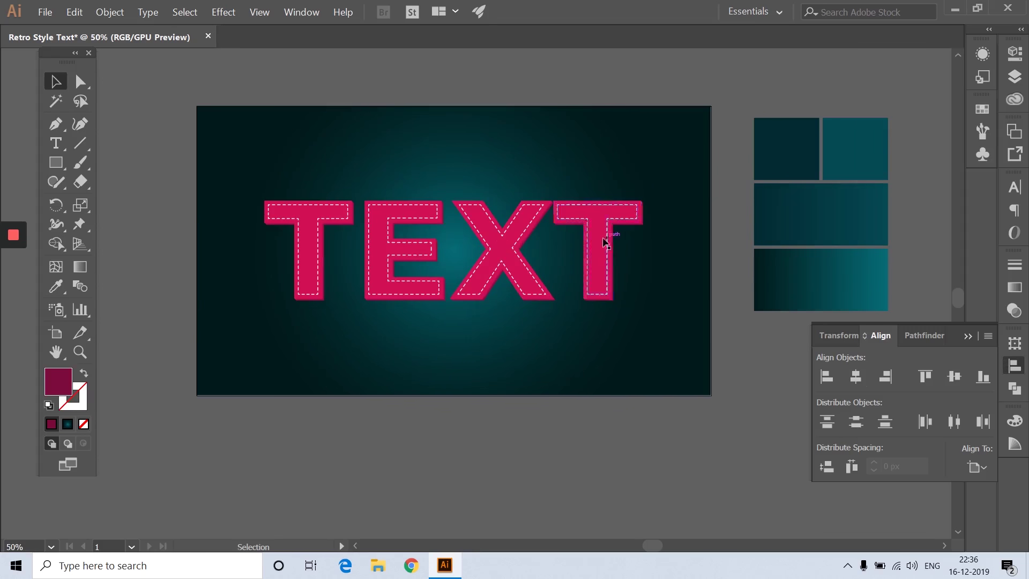
pyautogui.moveTo(477, 244); pyautogui.dragTo(499, 246)
pyautogui.scroll(1, 499, 247)
pyautogui.scroll(1, 485, 243)
pyautogui.scroll(-1, 485, 243)
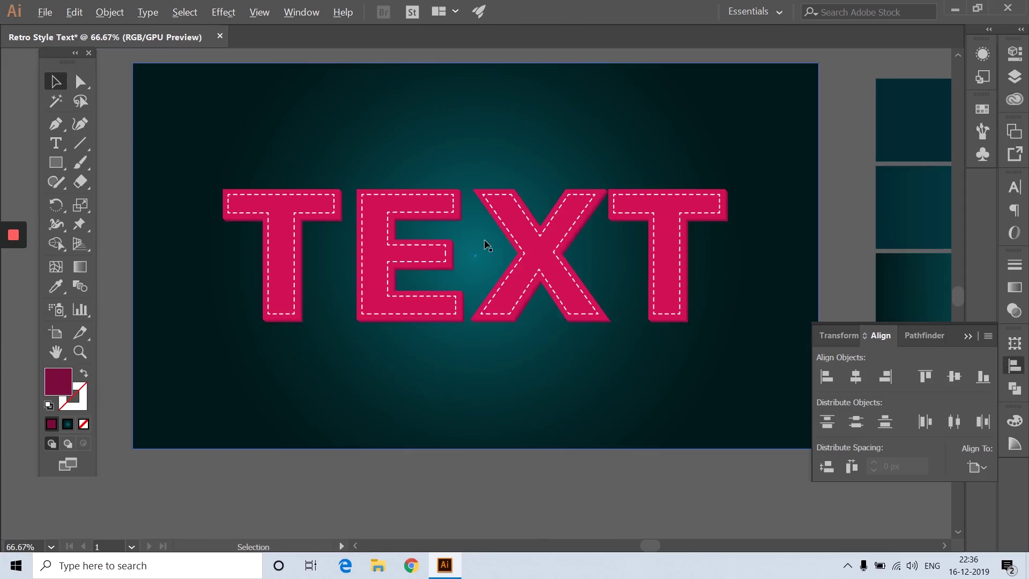
pyautogui.moveTo(581, 277); pyautogui.dragTo(579, 276)
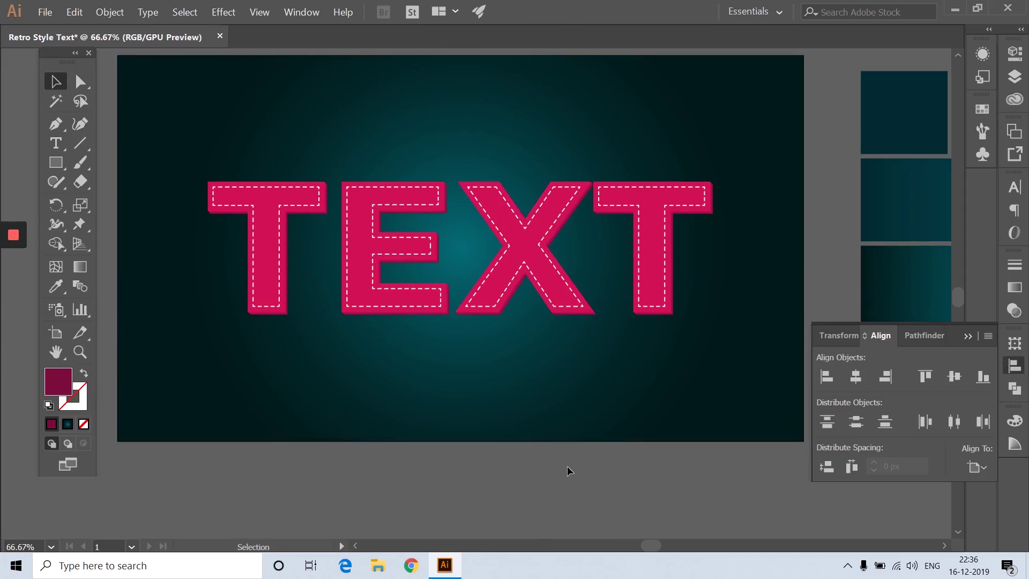
pyautogui.scroll(1, 515, 316)
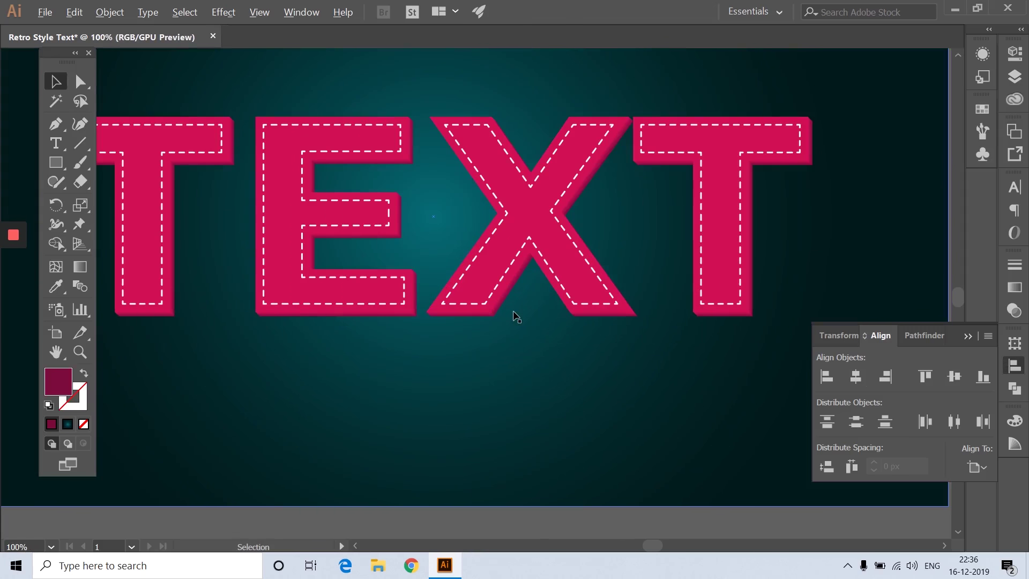
pyautogui.scroll(-1, 560, 287)
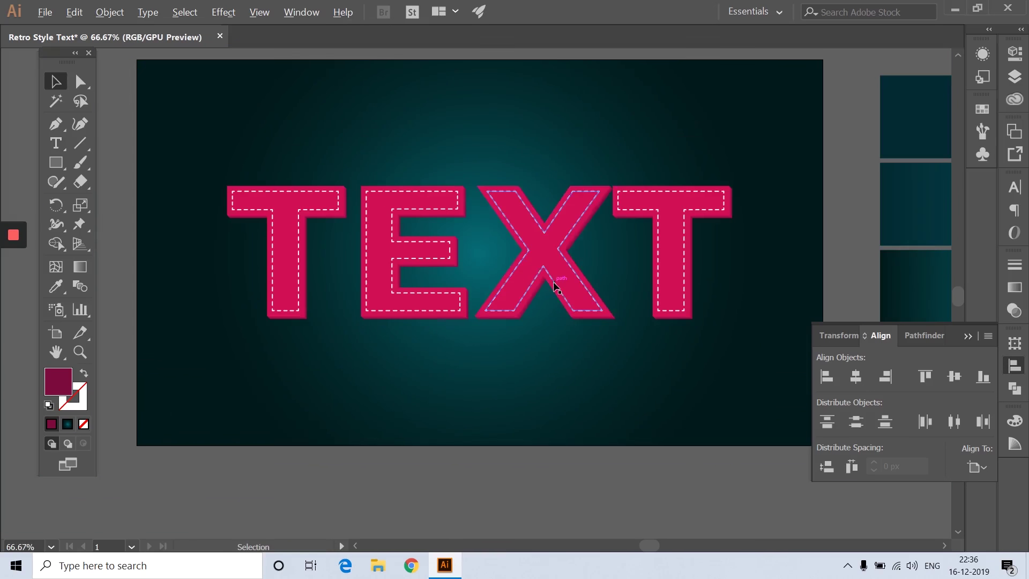
# - Start saving the document and create a folder named Retro Style Text Tutorial on the Desktop for it
pyautogui.click(45, 12)
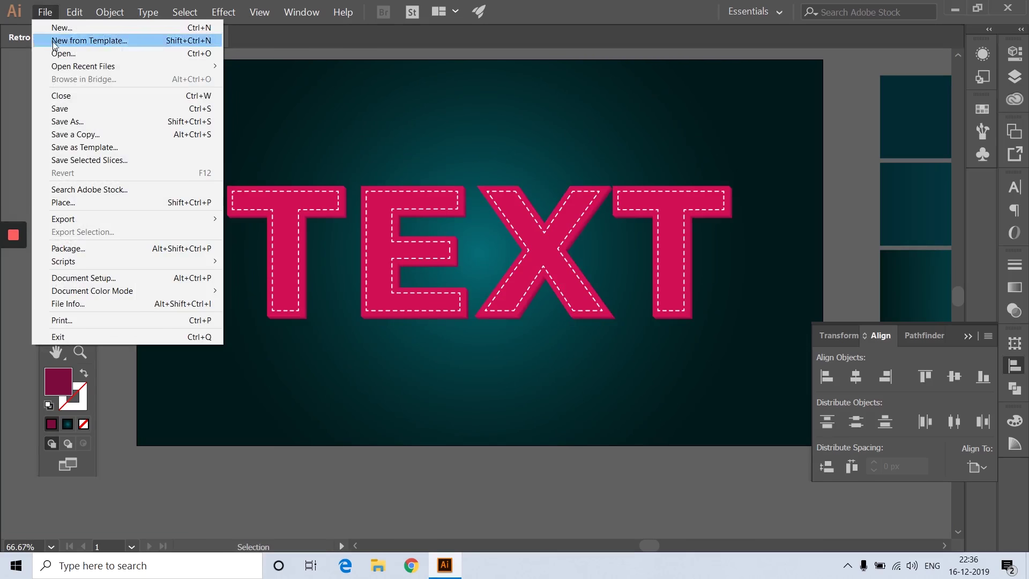
pyautogui.click(75, 109)
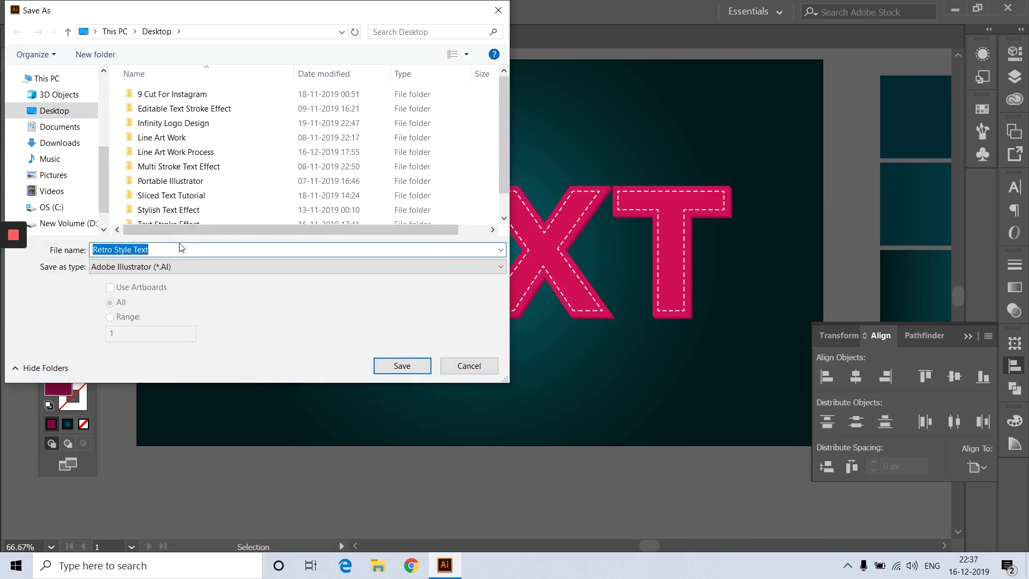
pyautogui.click(95, 54)
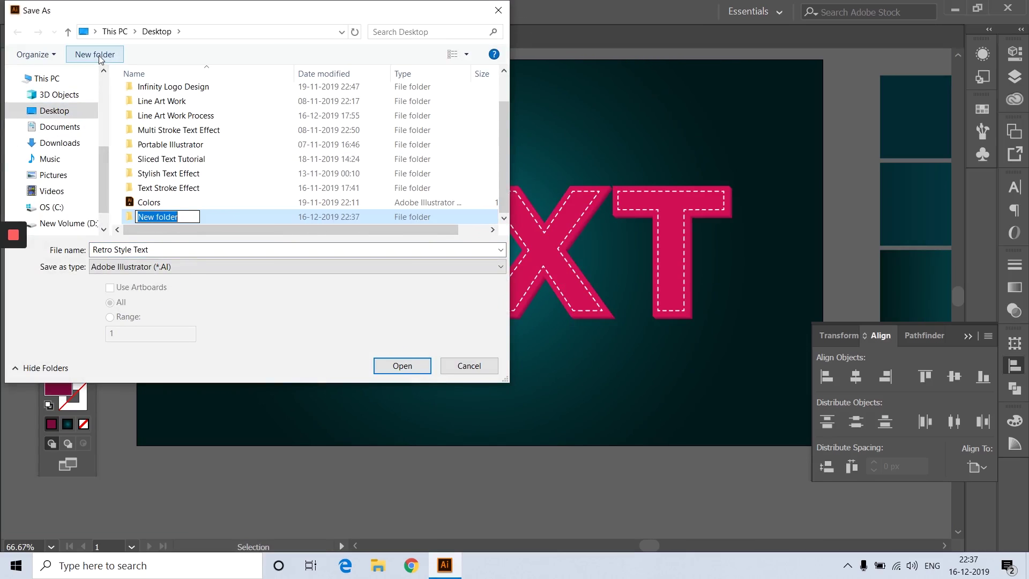
pyautogui.write('Retro S')
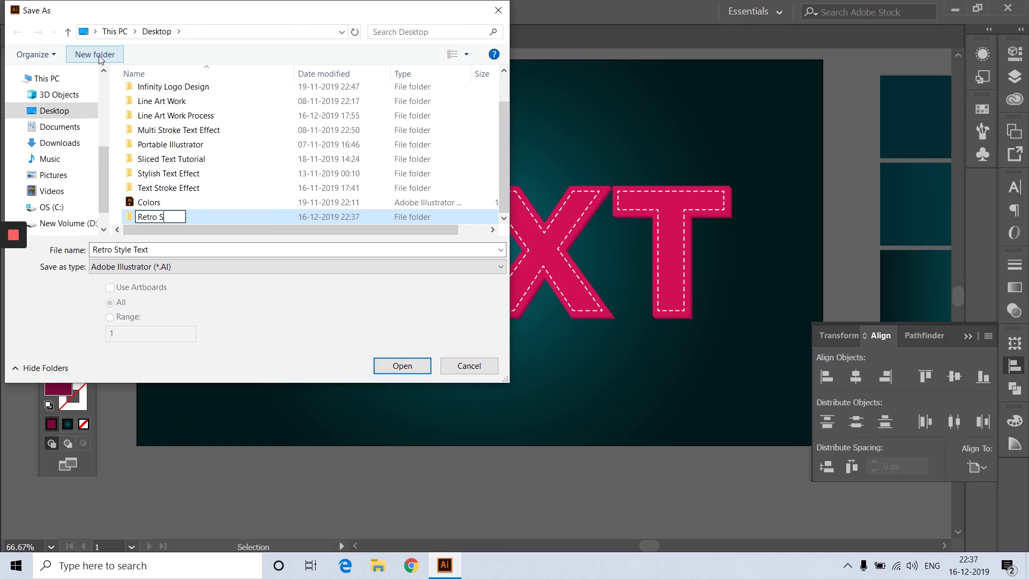
pyautogui.write('tyle Text Tuto')
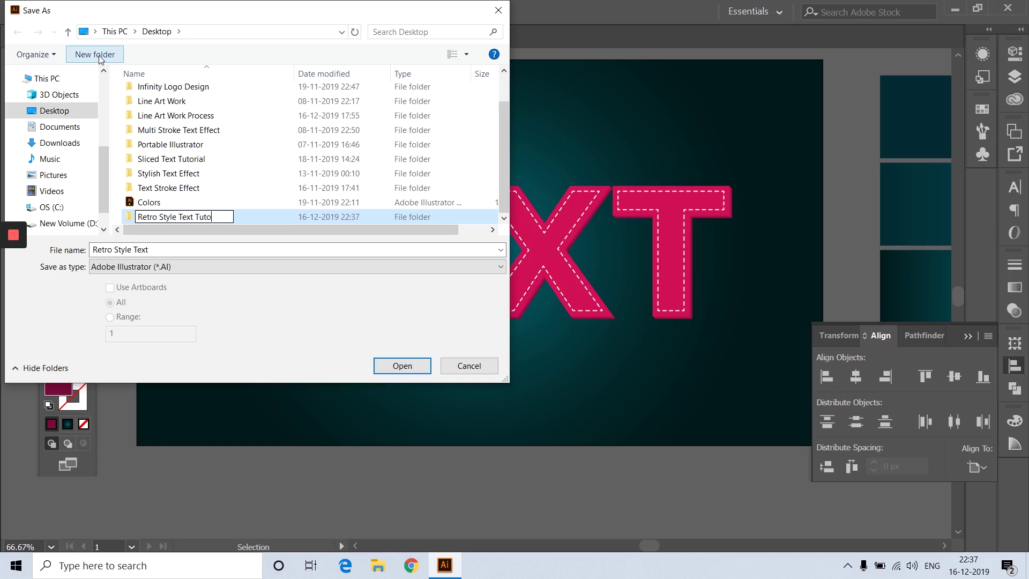
pyautogui.write('rial')
pyautogui.click(258, 216)
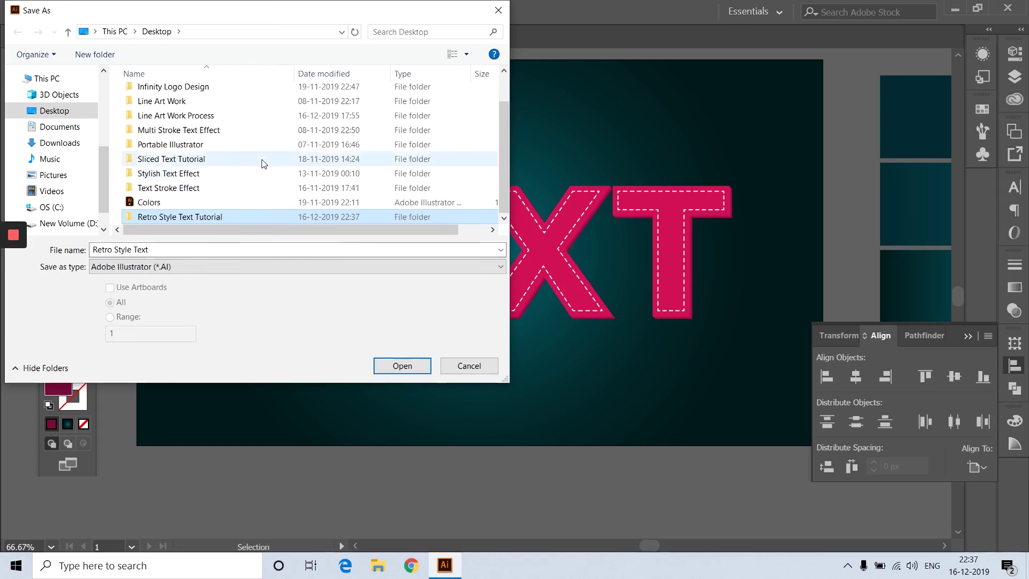
# - Save the document as Retro Style Text in Adobe Illustrator (*.AI) format inside the Retro Style Text Tutorial folder, keeping the Illustrator CC version options
pyautogui.doubleClick(250, 217)
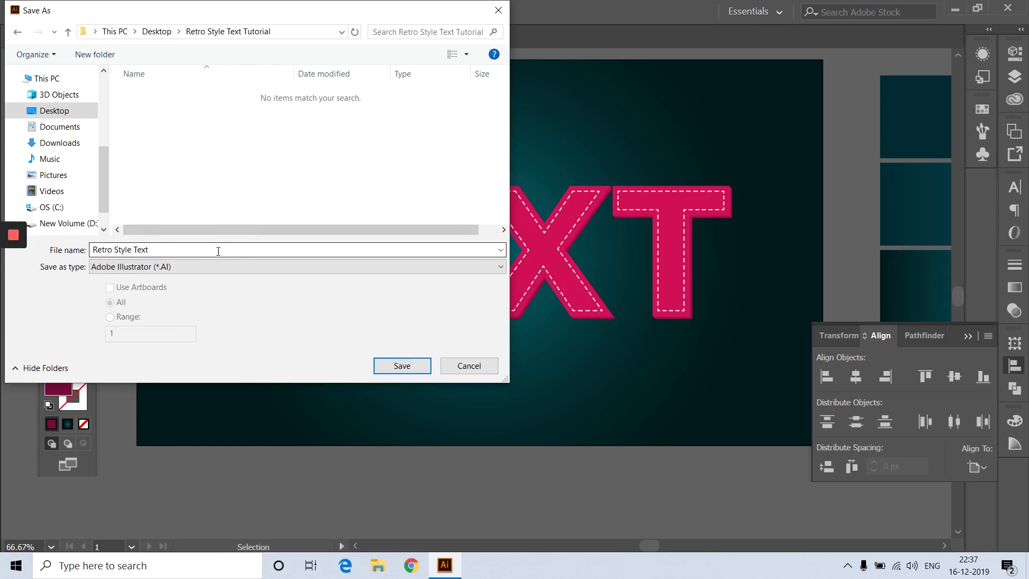
pyautogui.click(259, 250)
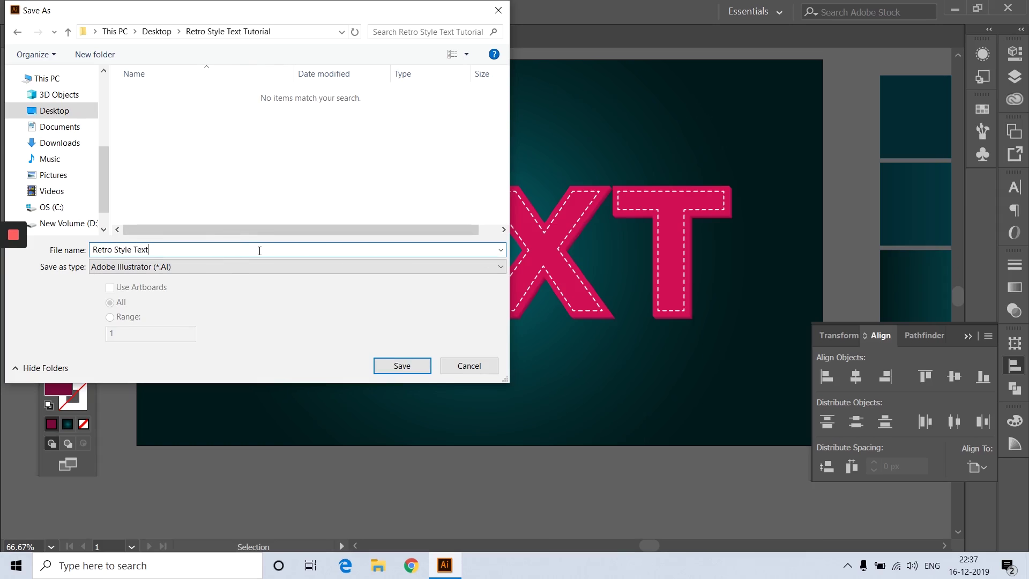
pyautogui.click(401, 365)
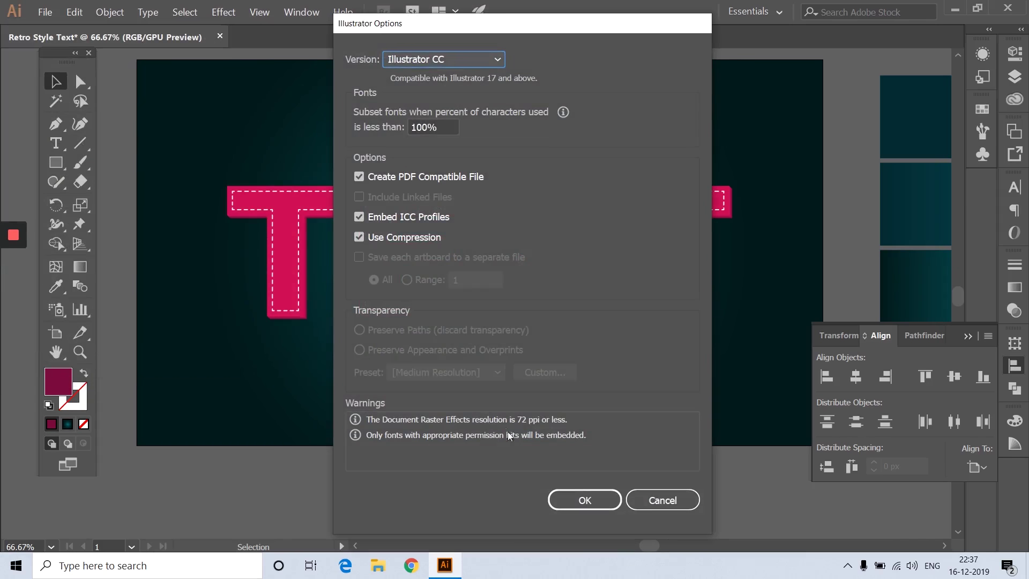
pyautogui.click(585, 498)
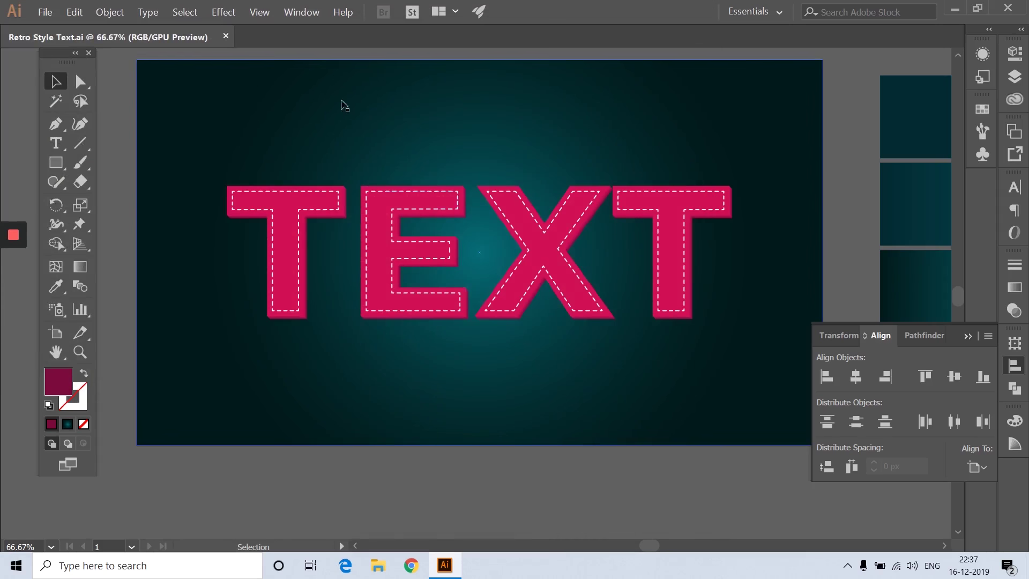
# - Close the saved Retro Style Text document and minimise the program window to the desktop
pyautogui.click(226, 36)
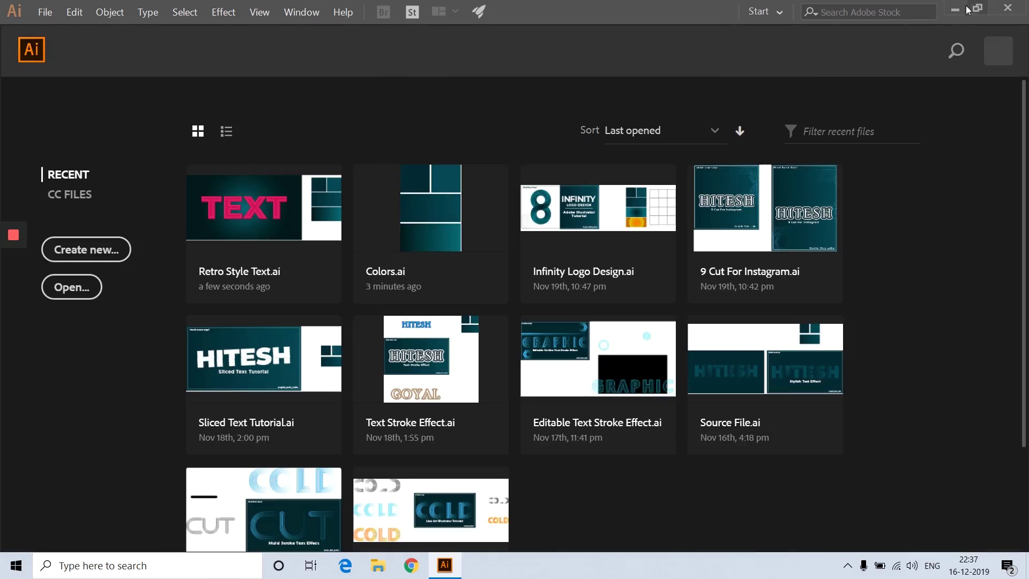
pyautogui.click(955, 11)
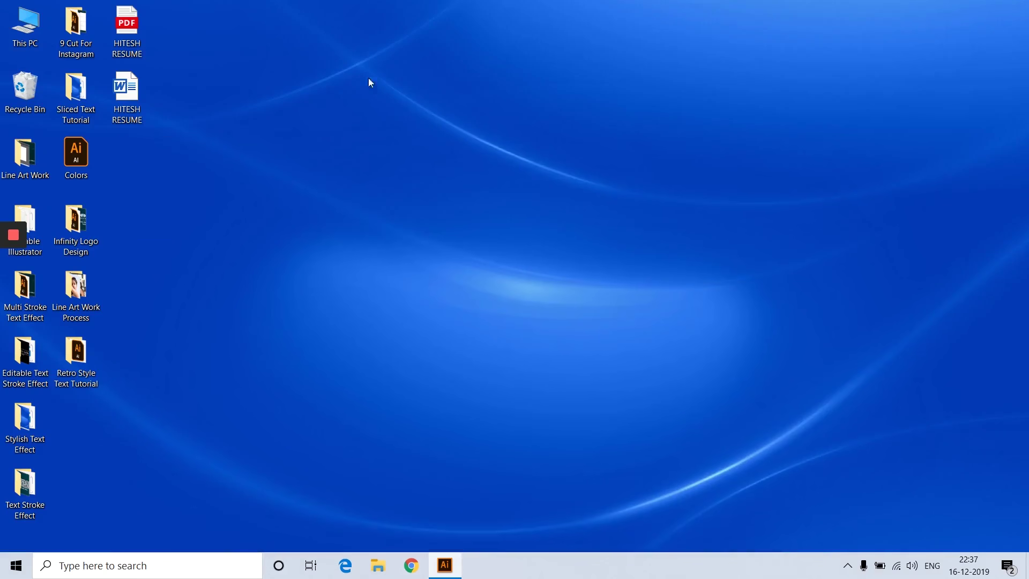
pyautogui.rightClick(326, 67)
pyautogui.click(351, 107)
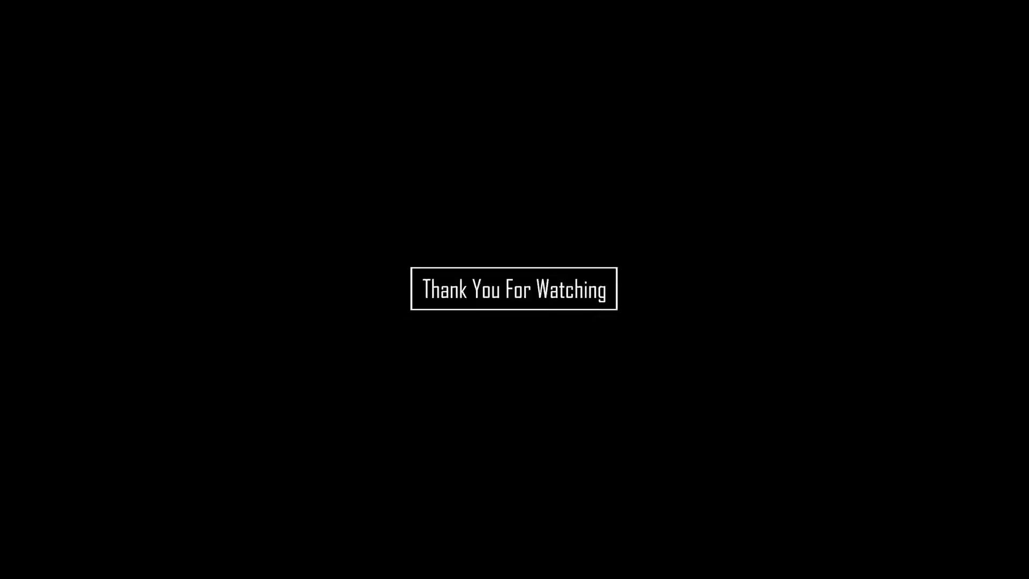